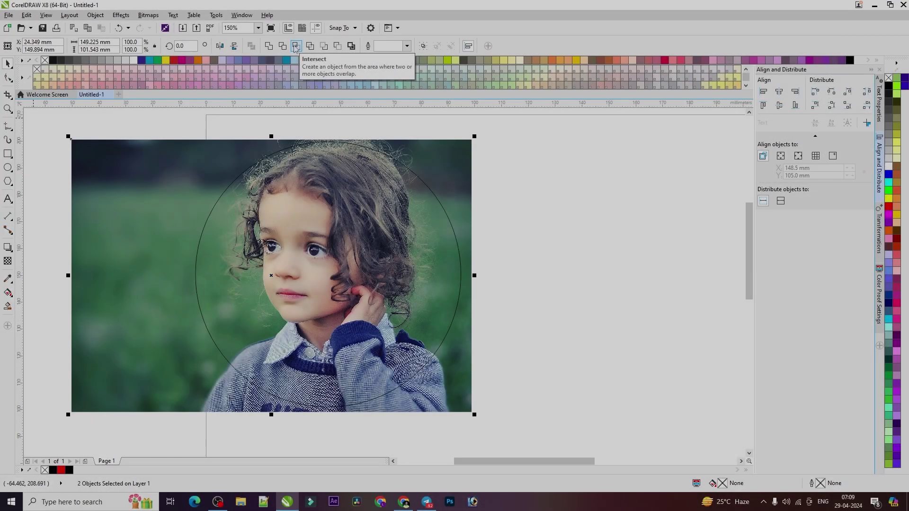
Intersect the photo with the circle and move the circular result beside the other framed photos.
left_click(296, 46)
mouse_move(331, 231)
left_mouse_down()
mouse_move(568, 240)
mouse_move(591, 262)
left_mouse_up()
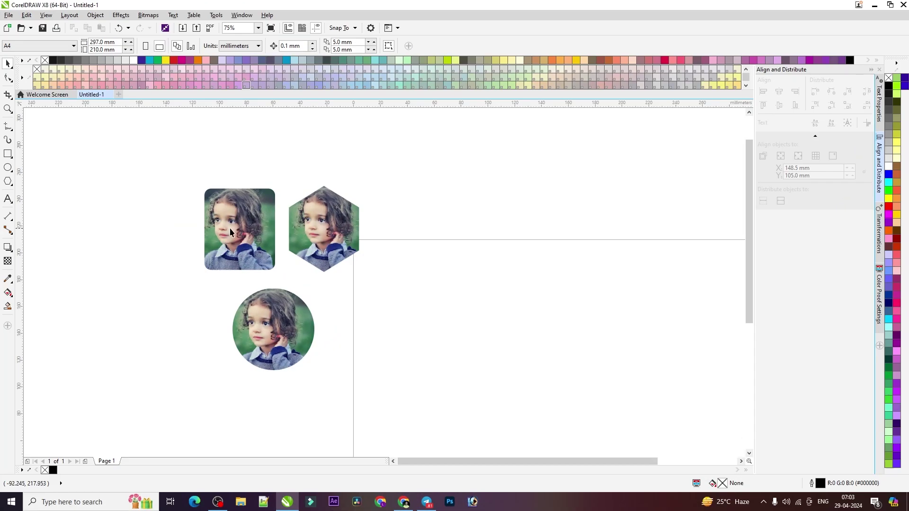
Shift the rounded-rectangle, hexagon and circle photos closer together on the left.
left_click_drag(250, 229, 198, 240)
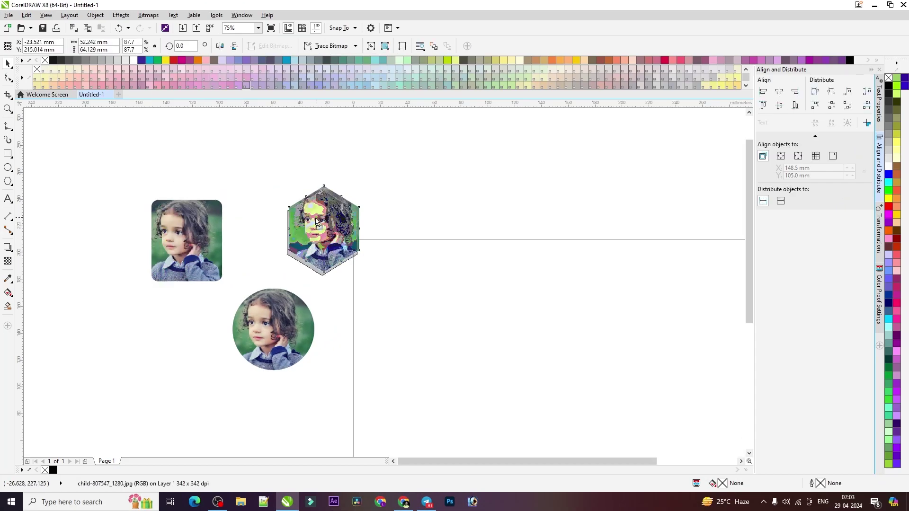
left_click_drag(296, 228, 256, 224)
mouse_move(276, 343)
left_mouse_down()
mouse_move(191, 353)
mouse_move(200, 344)
left_mouse_up()
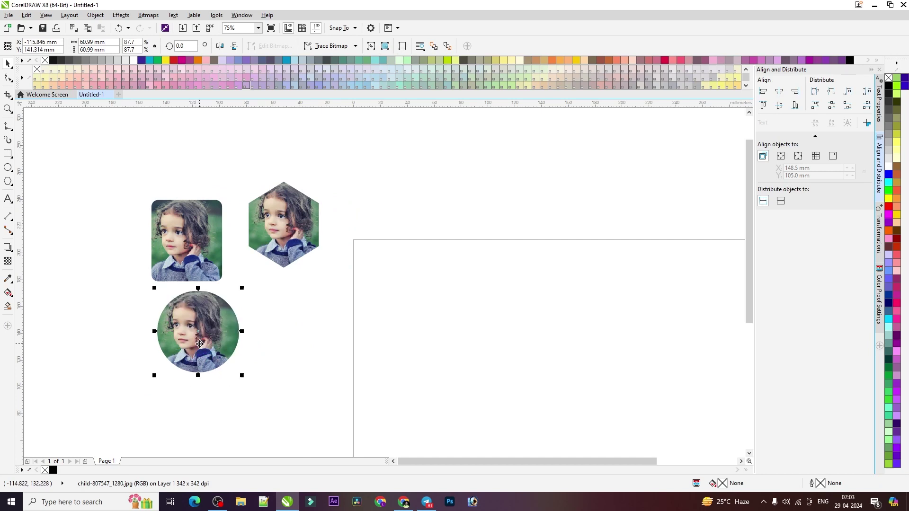
scroll(433, 370, "down", 2)
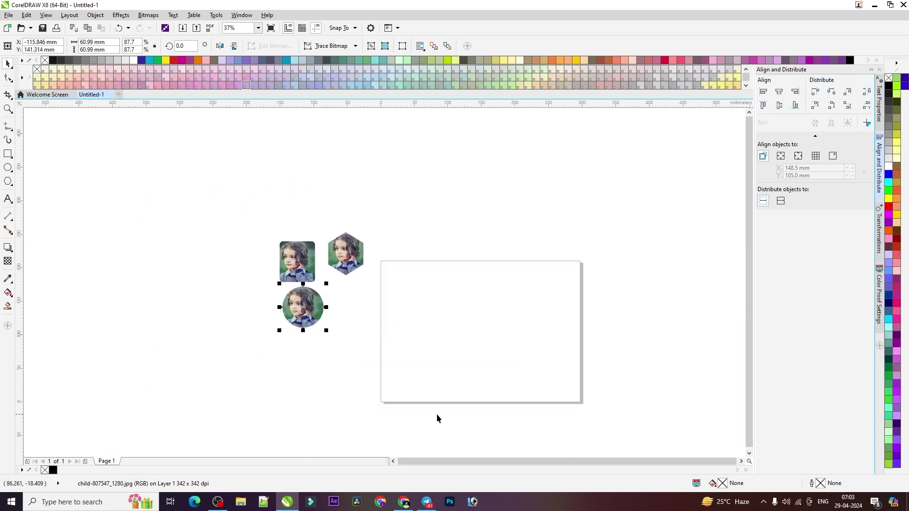
left_click_drag(613, 232, 719, 235)
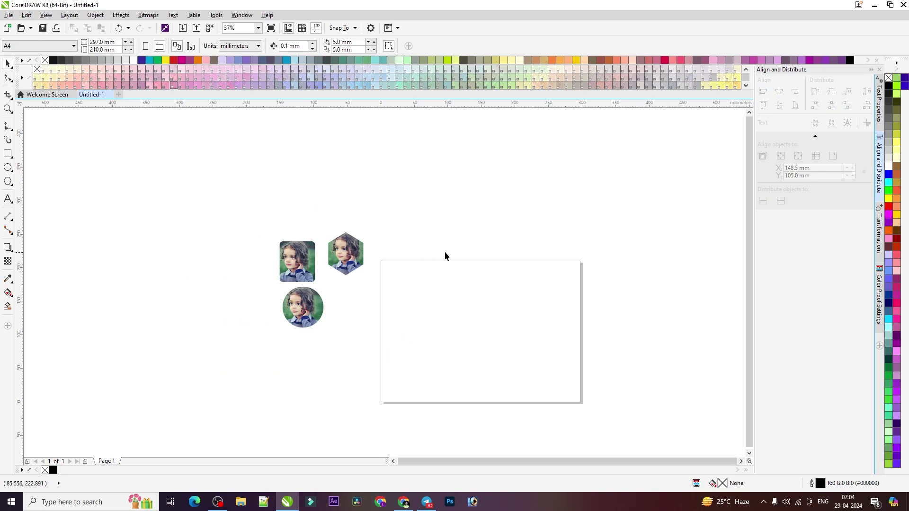
scroll(615, 312, "up", 2)
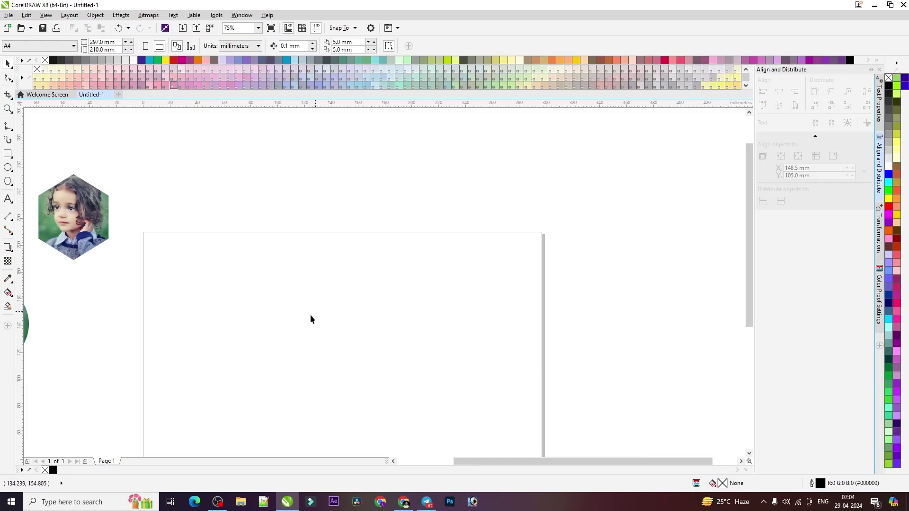
scroll(311, 319, "down", 2)
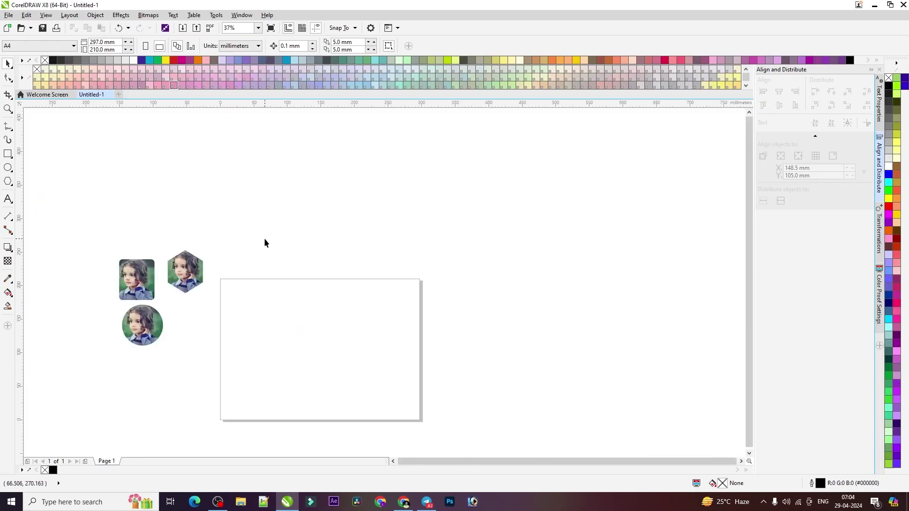
Marquee-select the three framed photos and delete them.
left_click_drag(96, 232, 208, 352)
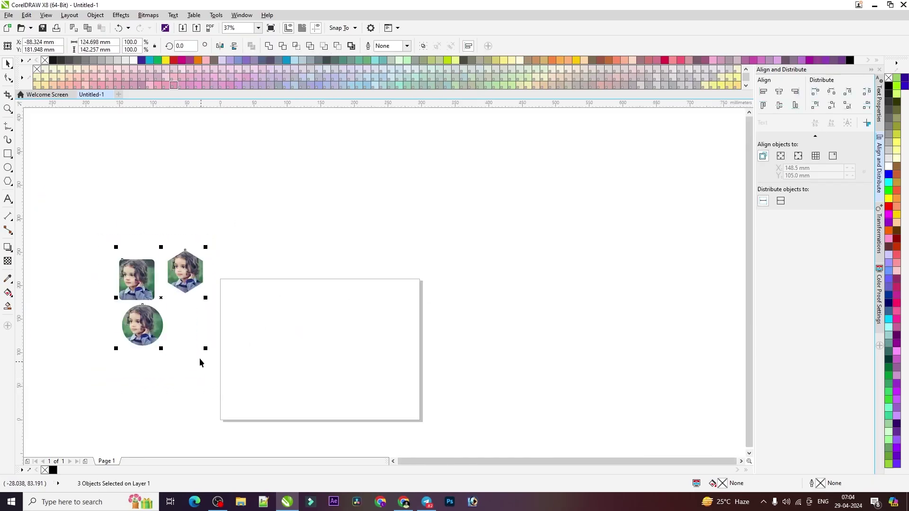
left_click_drag(182, 274, 180, 274)
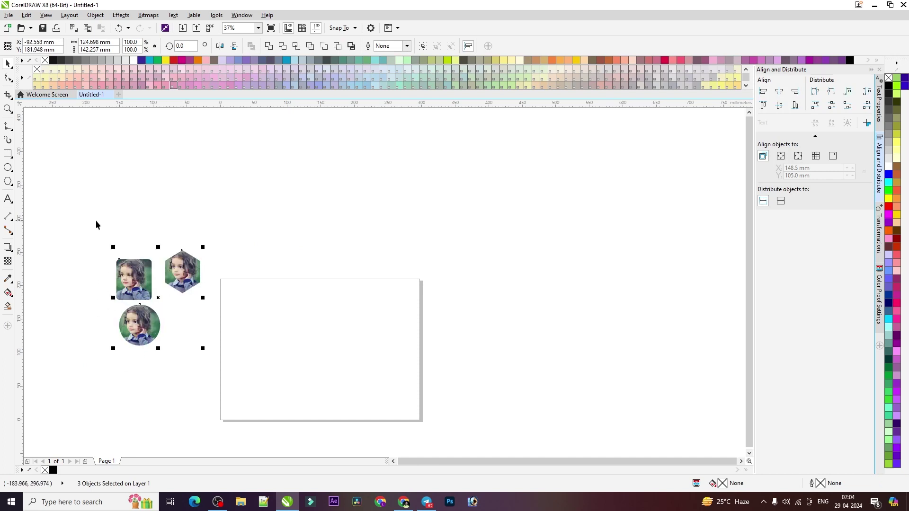
left_click_drag(95, 222, 207, 383)
key("Delete")
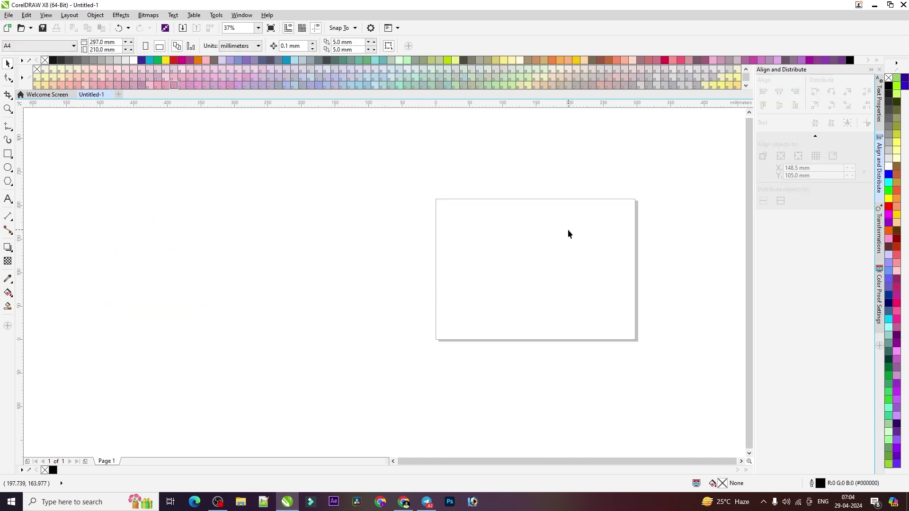
scroll(567, 230, "up", 2)
Import child-807547_1280.jpg onto the page, then undo the placement.
key("ctrl+i")
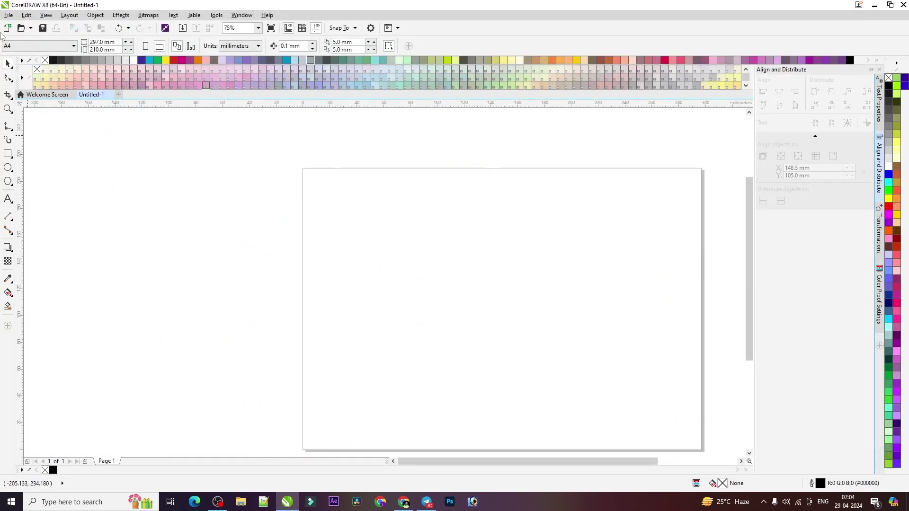
left_click(10, 15)
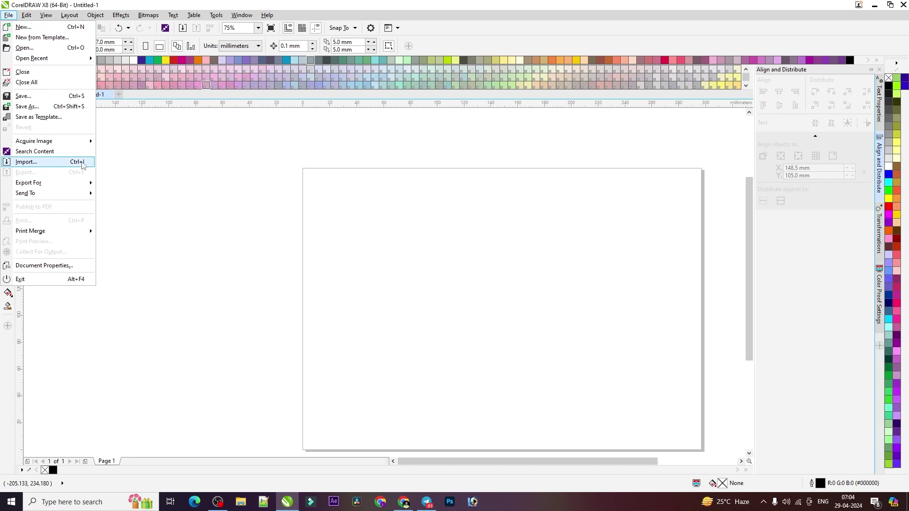
left_click(78, 164)
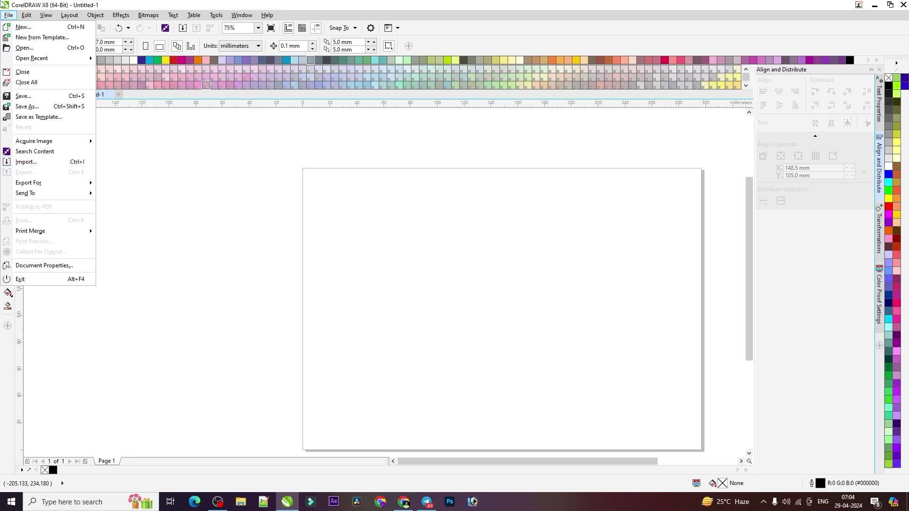
left_click(381, 299)
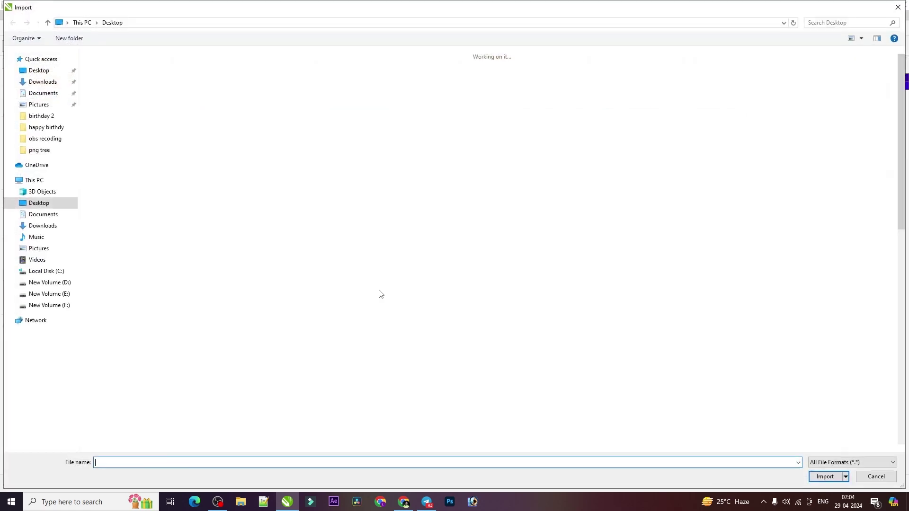
left_click(110, 92)
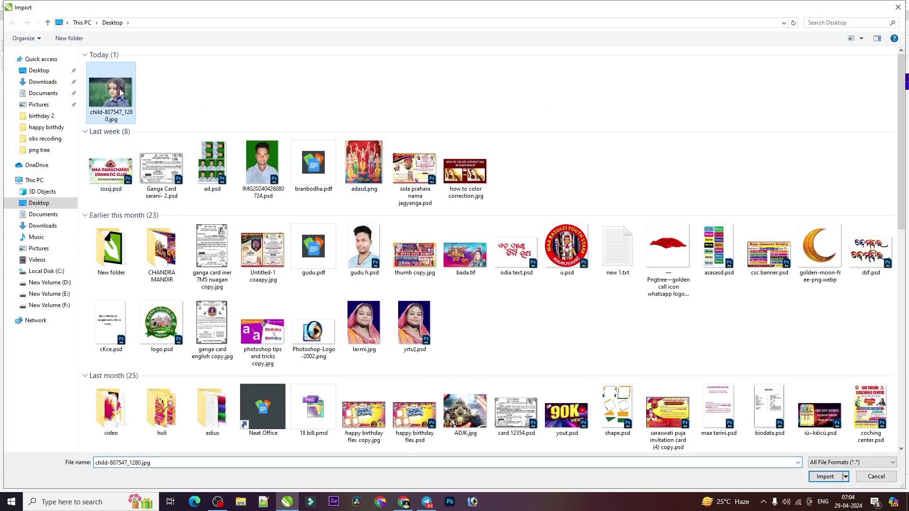
left_click(825, 476)
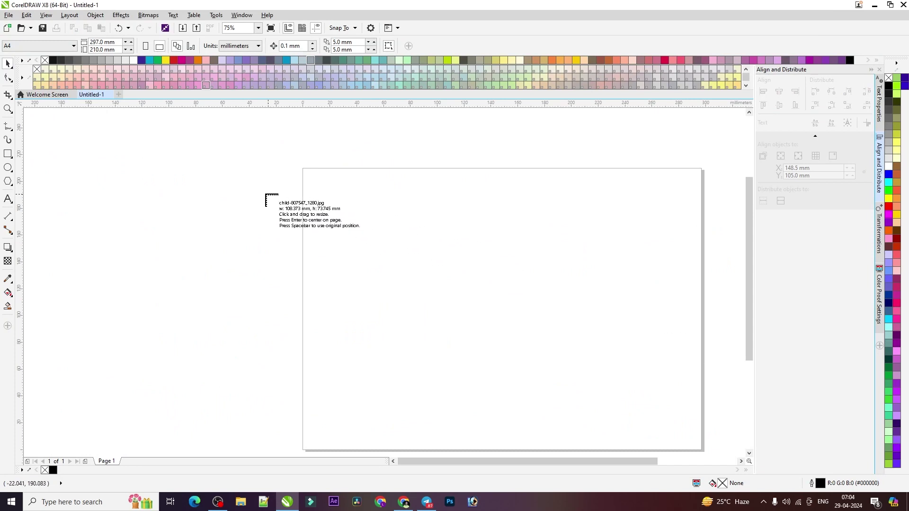
mouse_move(313, 192)
left_mouse_down()
mouse_move(450, 302)
mouse_move(586, 377)
left_mouse_up()
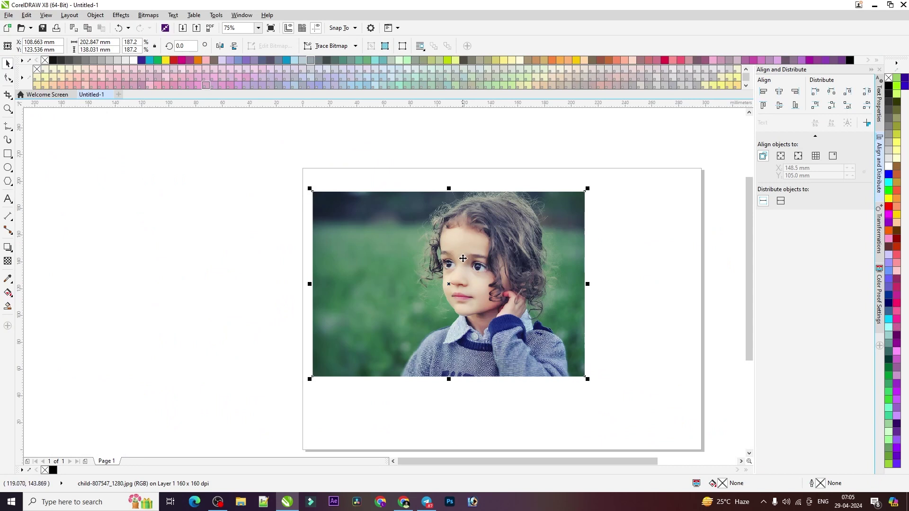
key("ctrl+z")
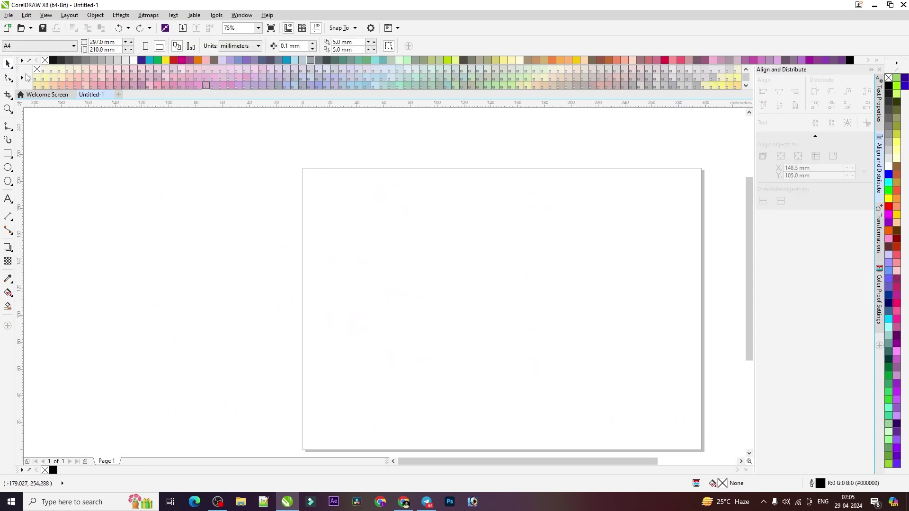
Re-import child-807547_1280.jpg and place it near the page's top-left.
key("ctrl+i")
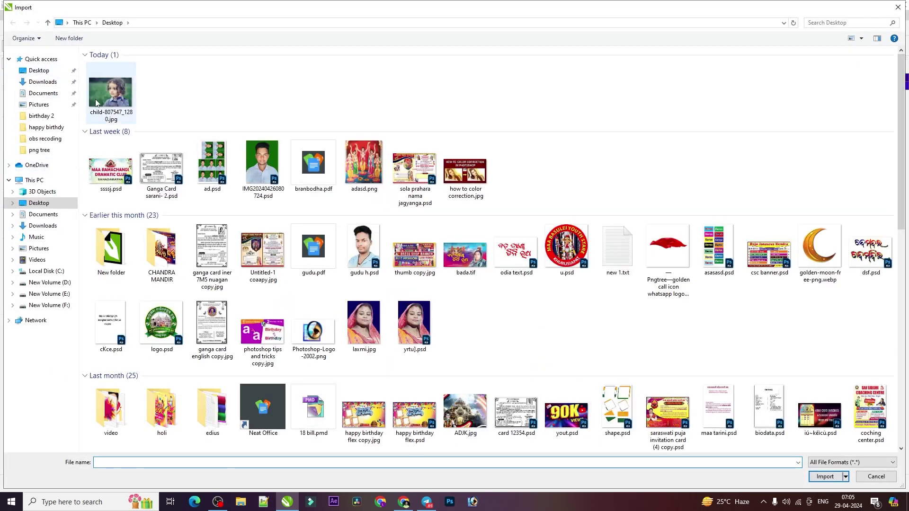
left_click(825, 478)
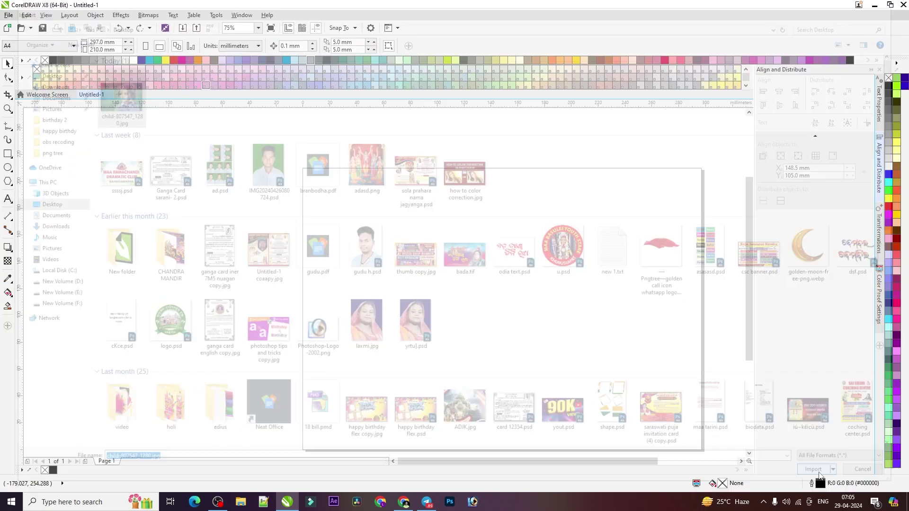
left_click_drag(317, 179, 518, 393)
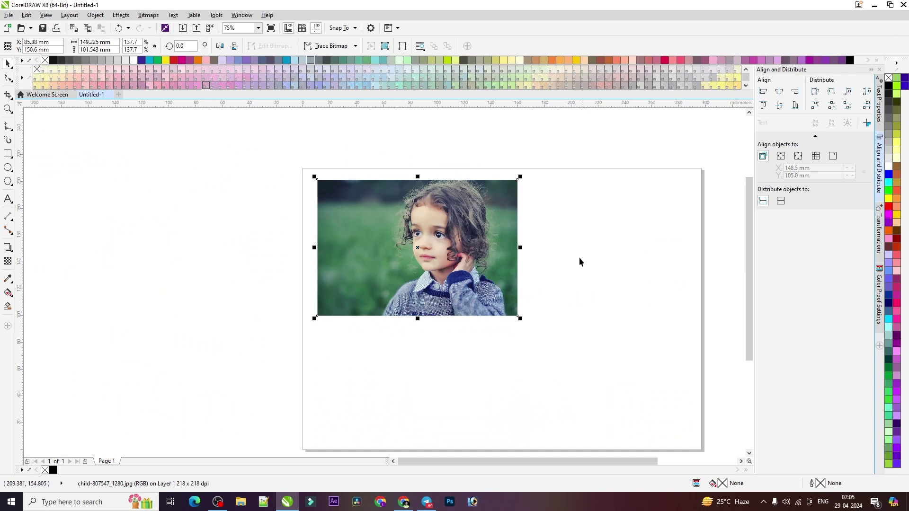
Move the imported child photo further left on the page.
scroll(459, 230, "up", 1)
scroll(458, 231, "down", 1)
scroll(458, 231, "up", 1)
scroll(458, 231, "down", 1)
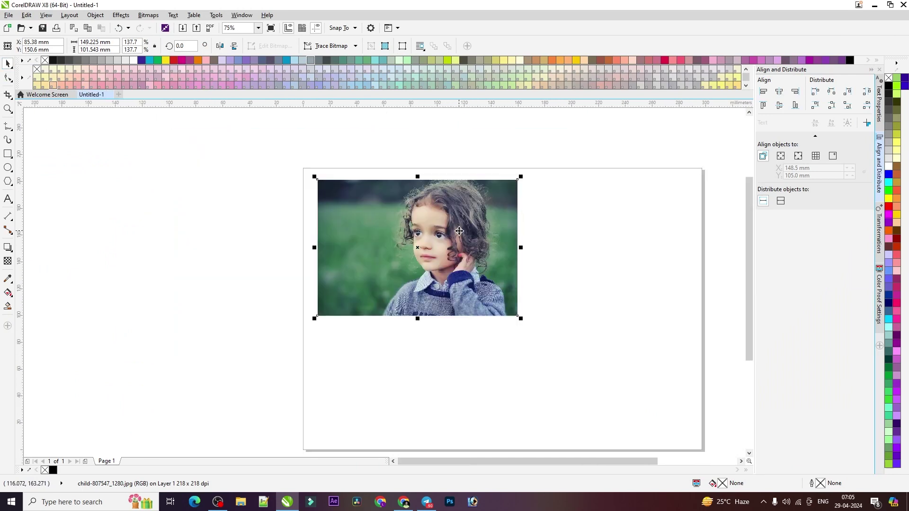
left_click_drag(459, 231, 376, 231)
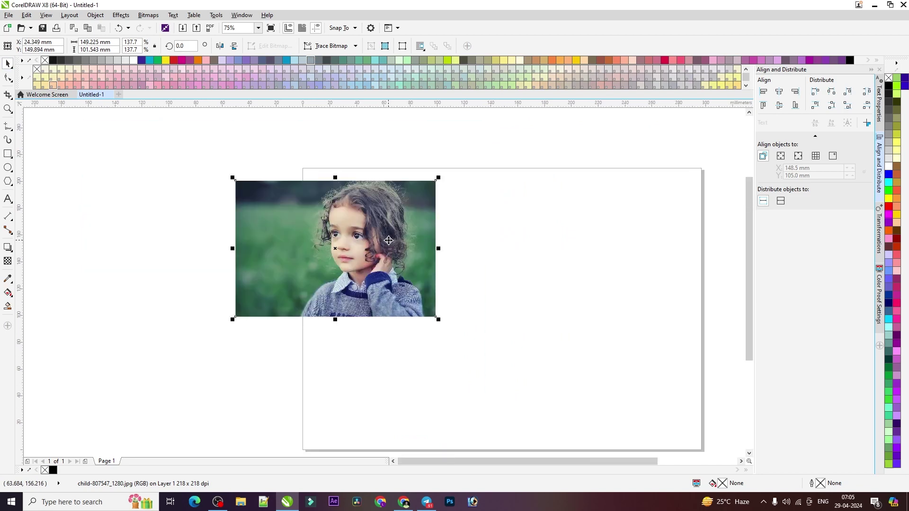
scroll(376, 230, "up", 1)
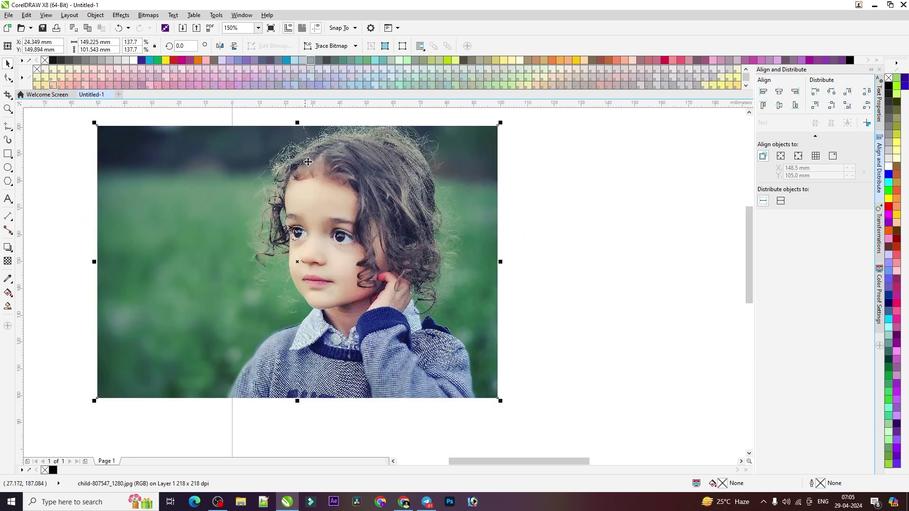
Select the Ellipse tool from its flyout.
left_click(10, 175)
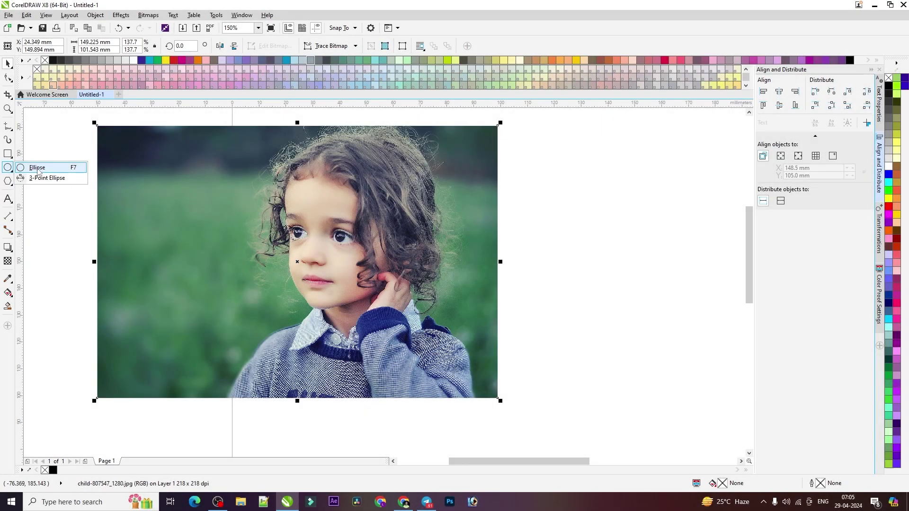
left_click(35, 167)
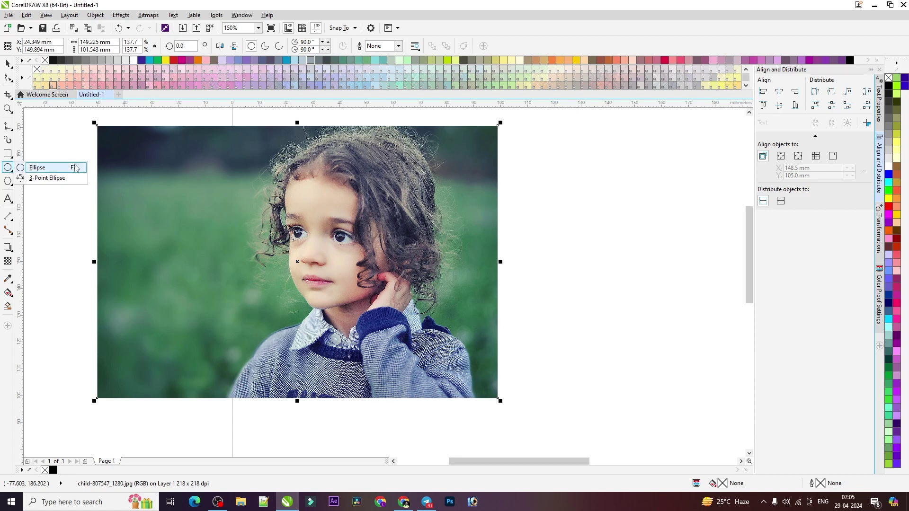
left_click(7, 170)
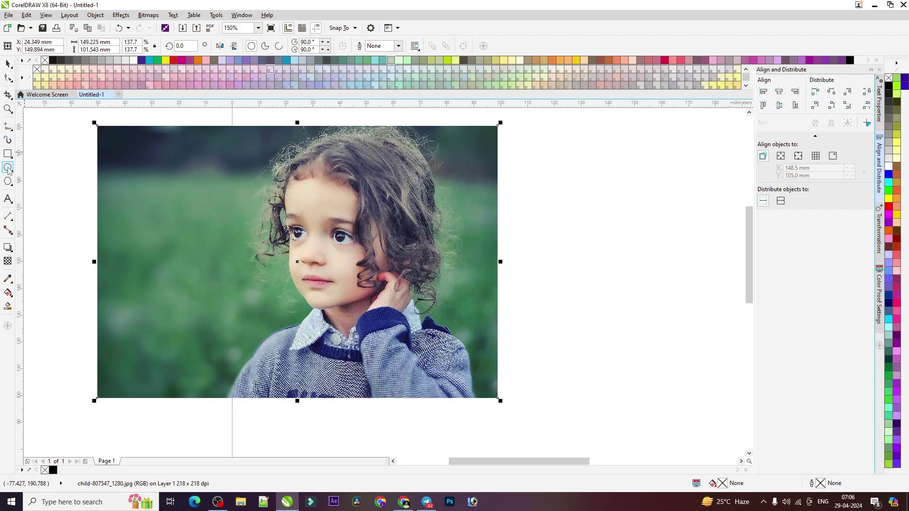
left_click(9, 171)
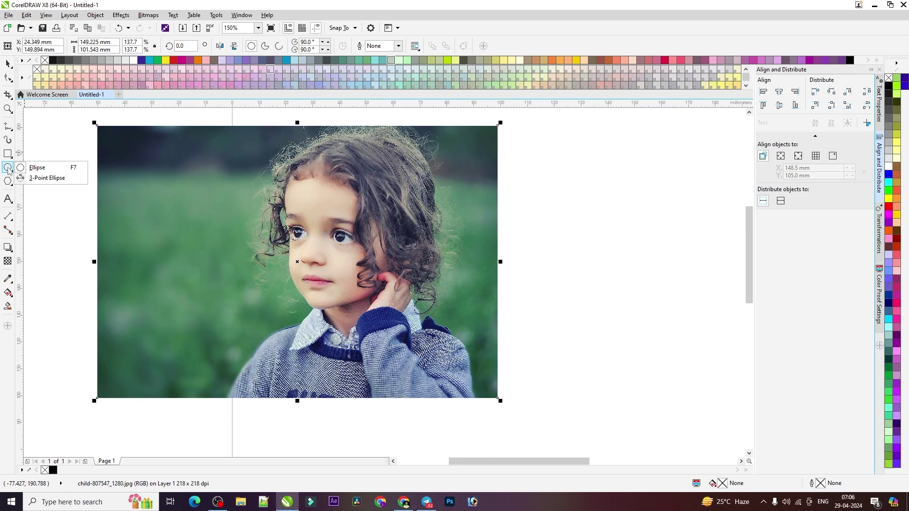
left_click(40, 171)
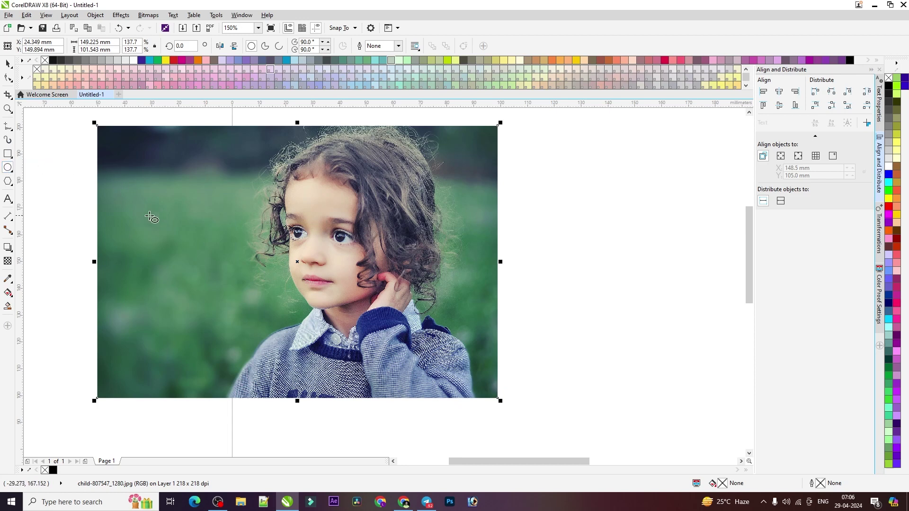
Draw a trial ellipse across the photo, then undo and cancel it.
mouse_move(75, 188)
left_mouse_down()
mouse_move(471, 317)
mouse_move(473, 371)
left_mouse_up()
key("ctrl+z")
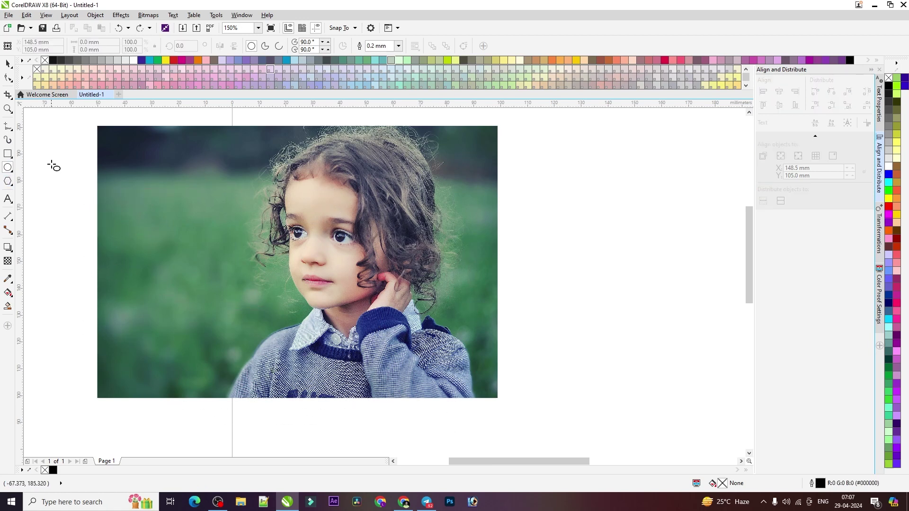
scroll(55, 164, "down", 1)
left_click_drag(51, 149, 381, 292)
key("Escape")
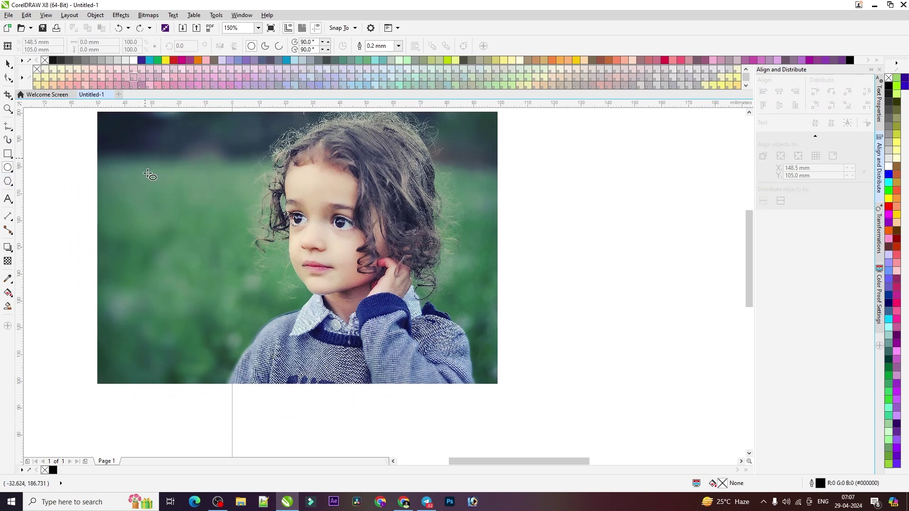
left_click_drag(749, 275, 748, 261)
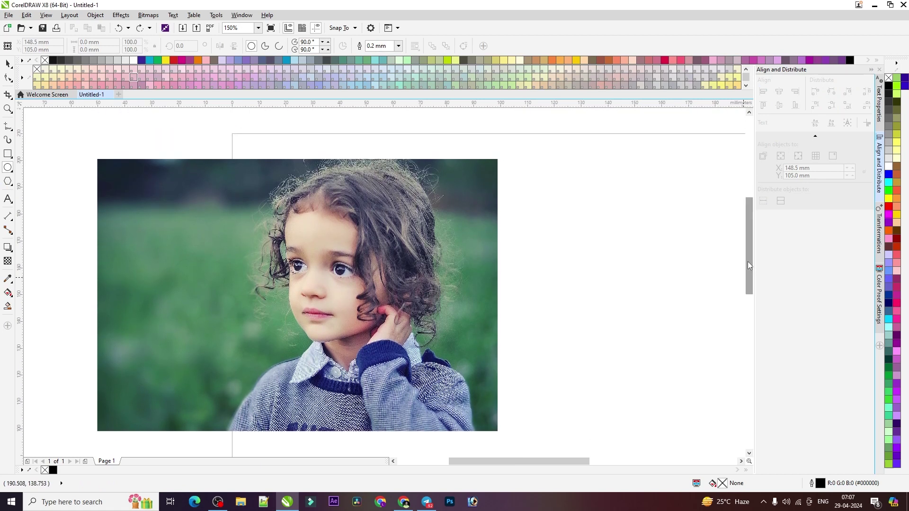
left_click_drag(749, 230, 749, 238)
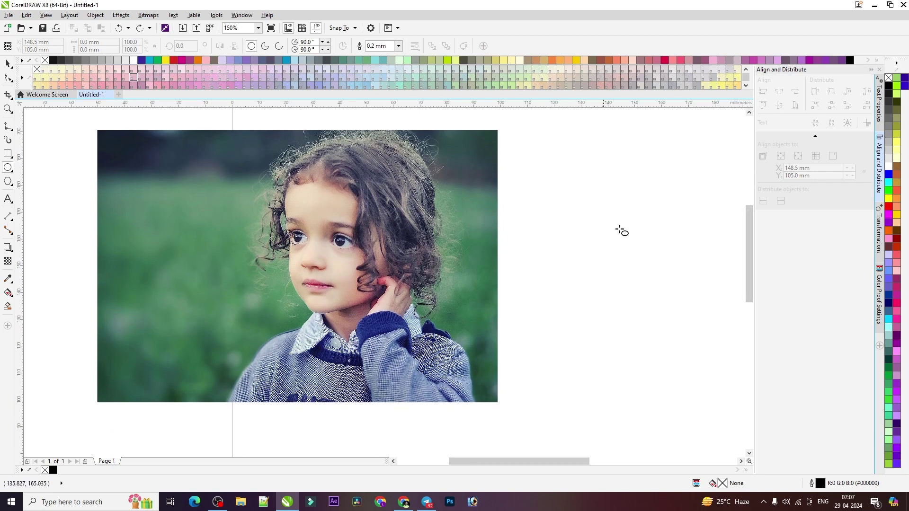
left_click_drag(749, 256, 749, 240)
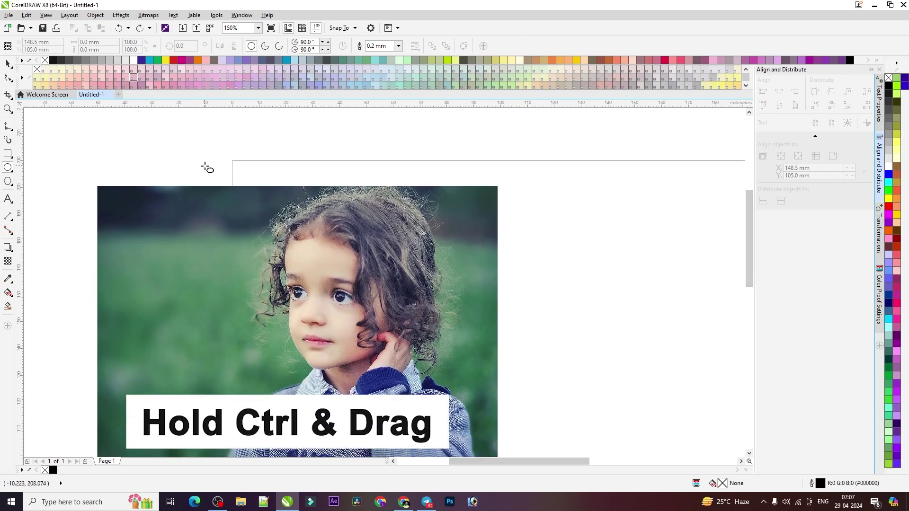
Draw a circle over the child's head and resize it to about 98.9 mm.
left_click_drag(207, 167, 492, 433)
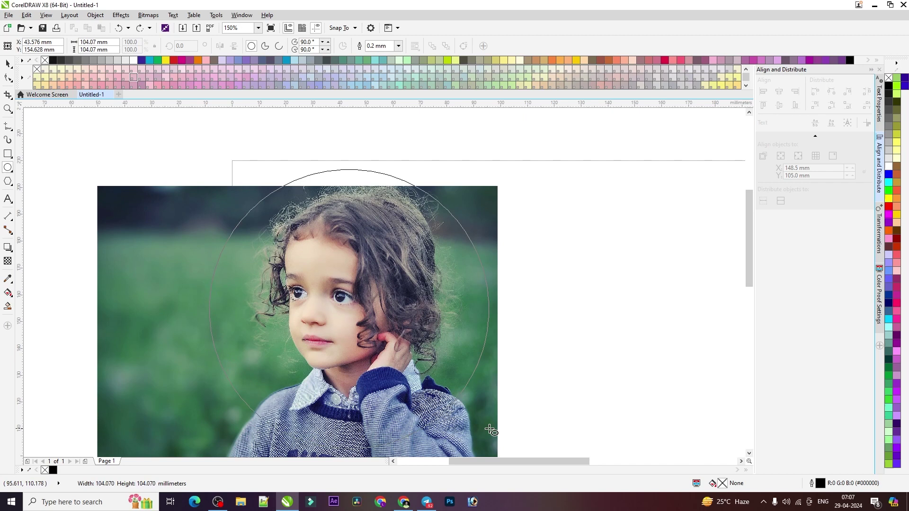
left_click_drag(747, 223, 748, 241)
key("space")
scroll(474, 163, "up", 2)
scroll(455, 167, "down", 2)
mouse_move(463, 123)
left_mouse_down()
mouse_move(465, 113)
mouse_move(447, 140)
left_mouse_up()
scroll(447, 140, "down", 2)
scroll(445, 142, "up", 2)
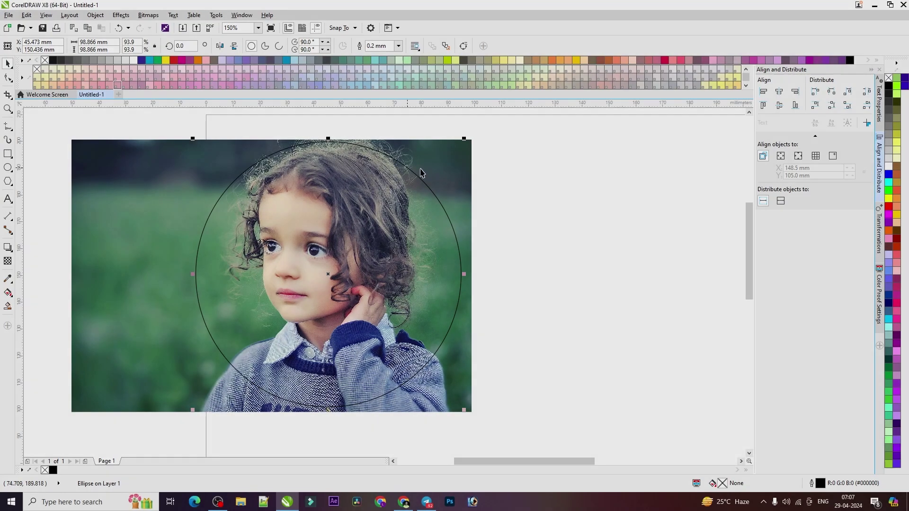
Nudge the circle slightly left and reselect it.
key("Left")
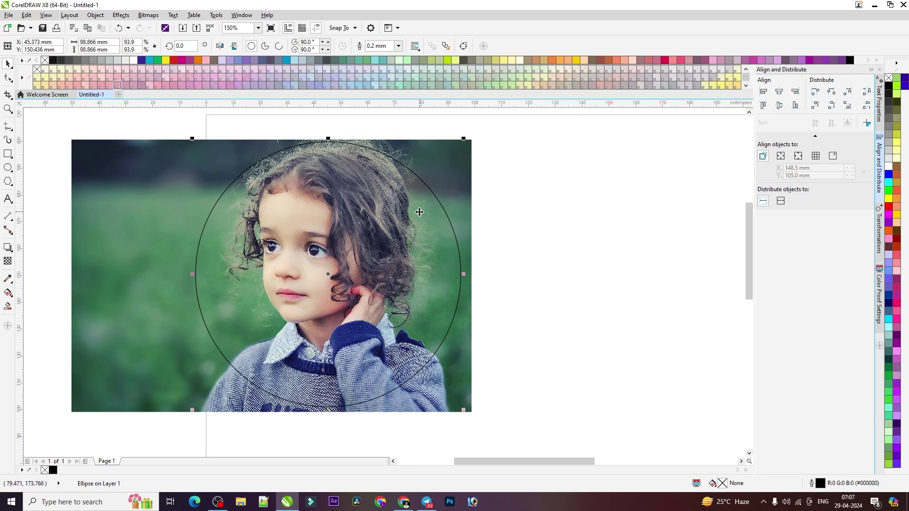
left_click(510, 189)
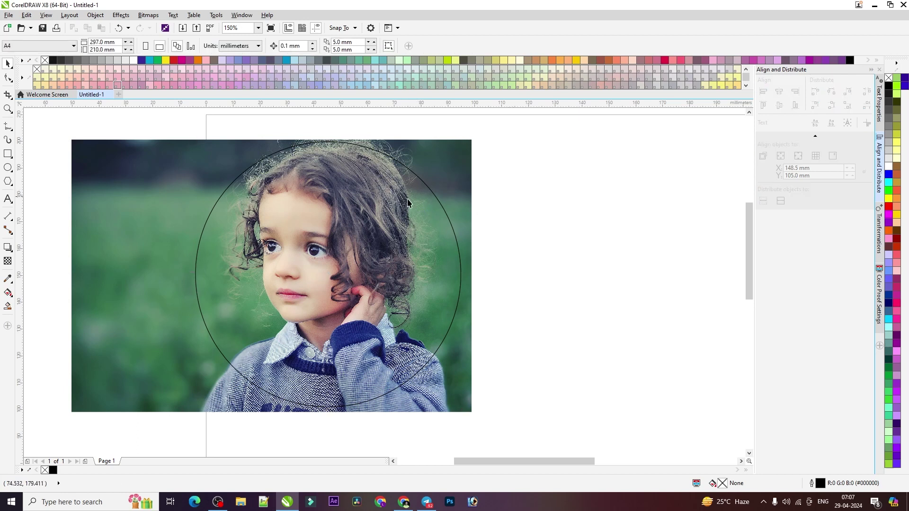
left_click(432, 195)
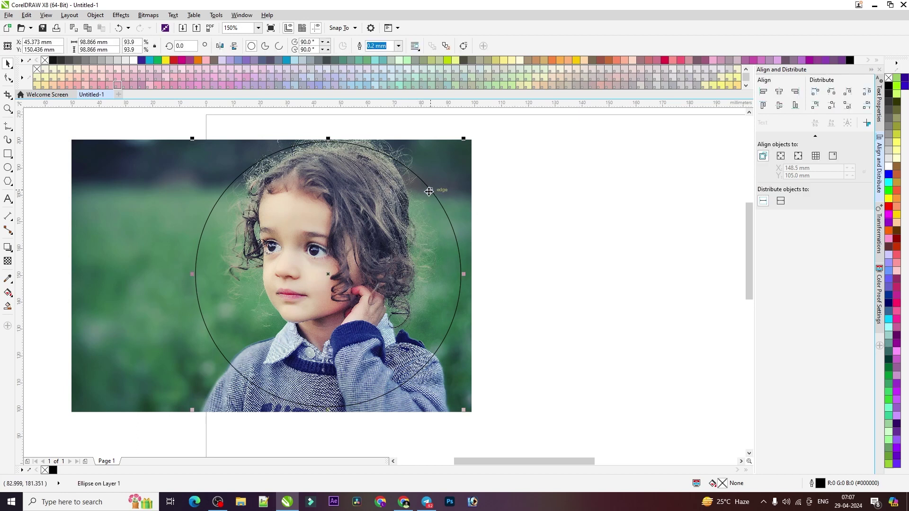
key("Escape")
left_click(438, 204)
Give the circle a black hairline outline and no fill so the photo shows through.
left_click(889, 207)
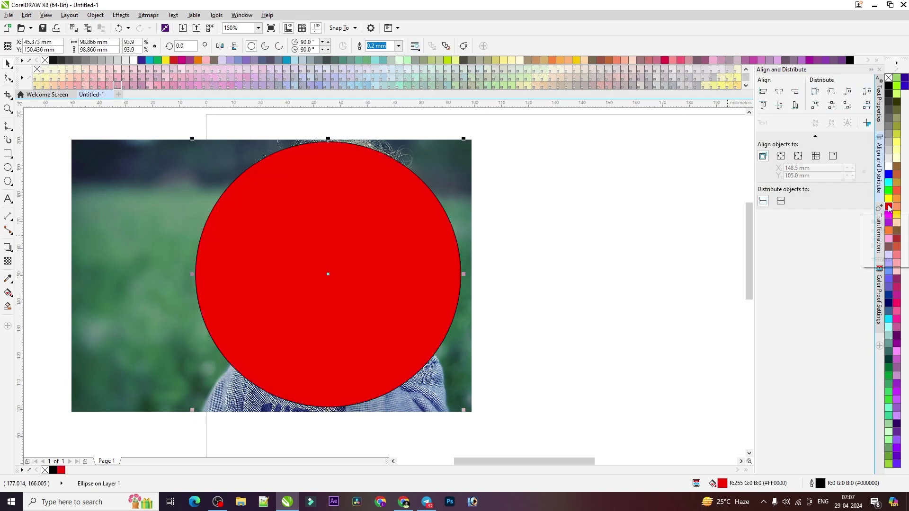
right_click(889, 78)
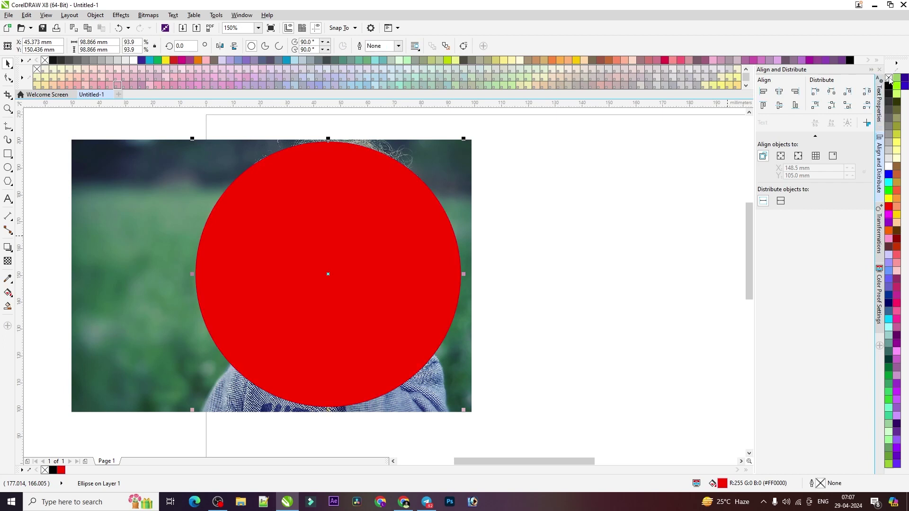
left_click(888, 78)
right_click(889, 87)
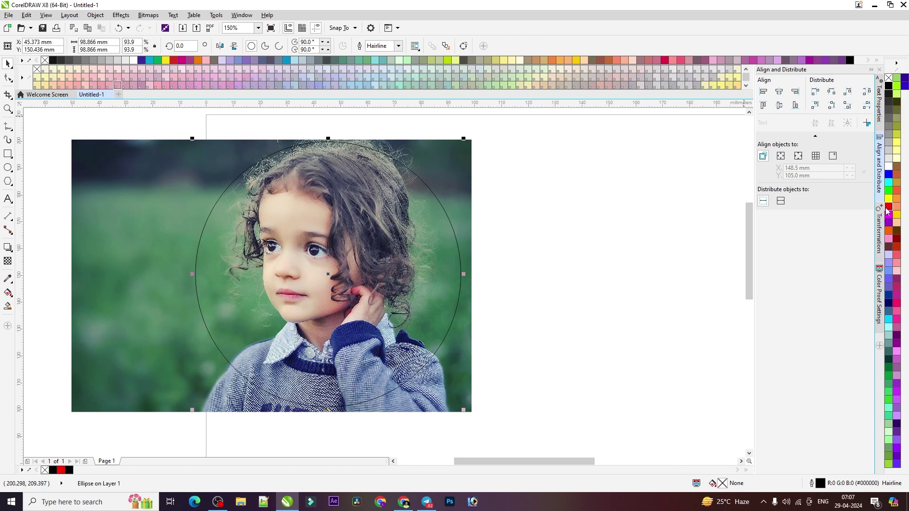
left_click(889, 208)
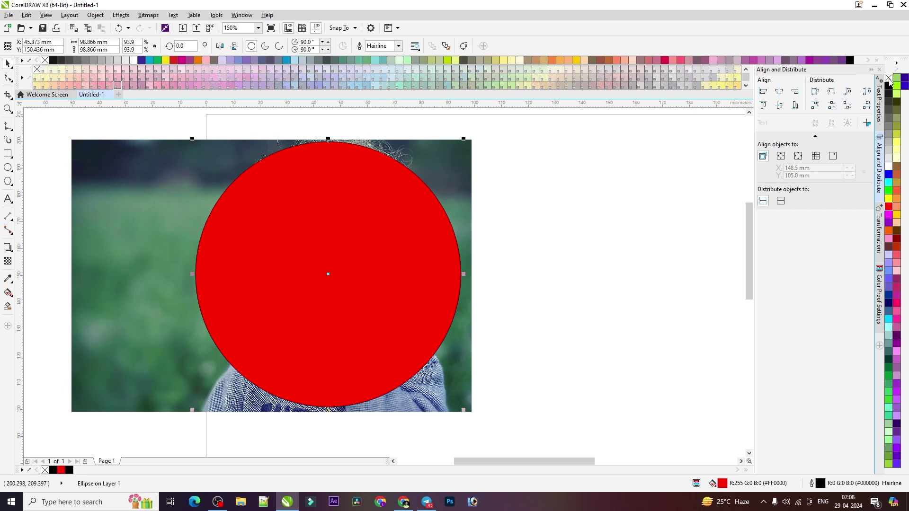
left_click(890, 82)
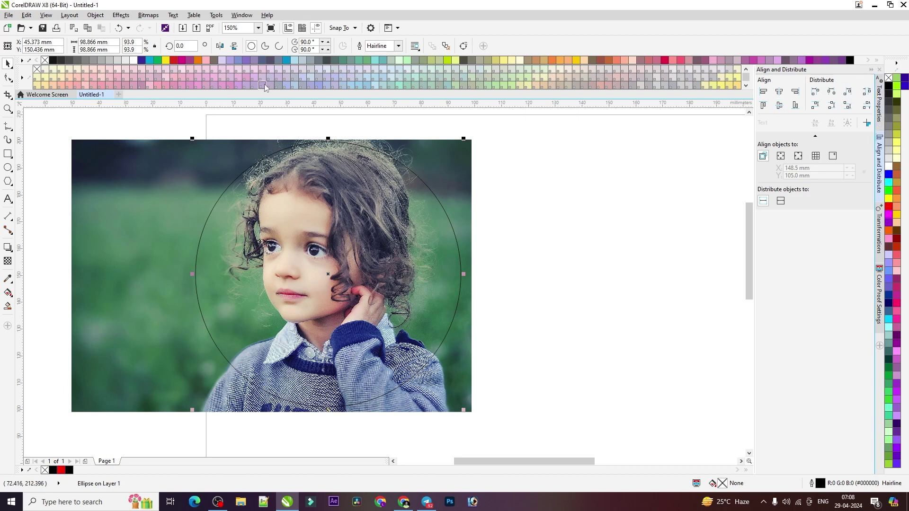
left_click(254, 136)
Marquee-select both the child photo and the circle outline over it.
left_click(216, 201)
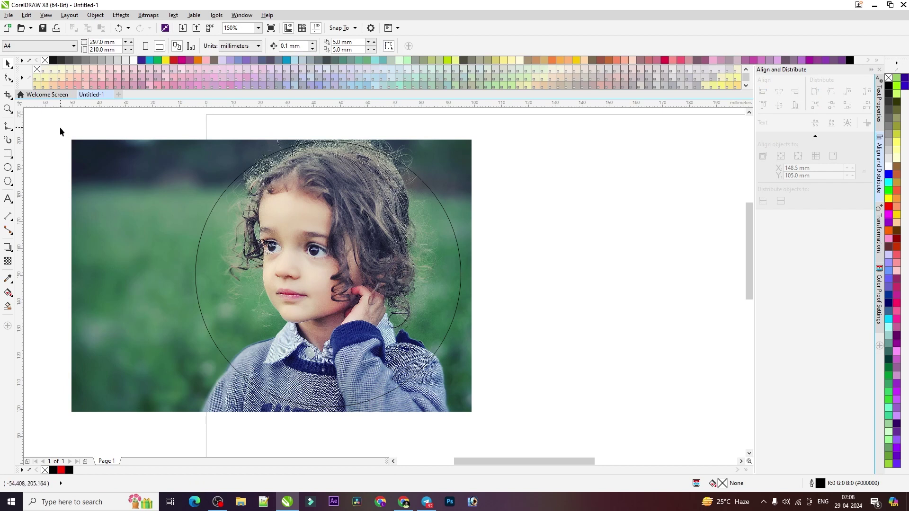
left_click_drag(34, 118, 506, 436)
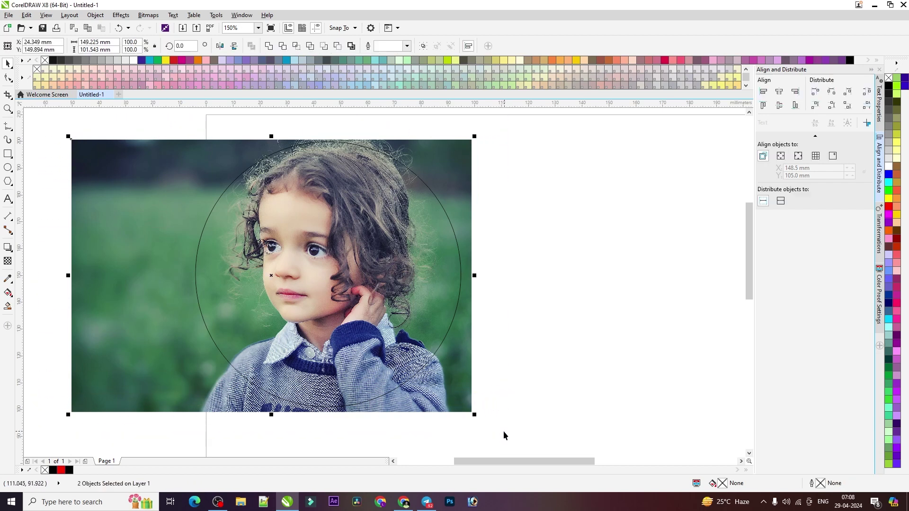
left_click(38, 131)
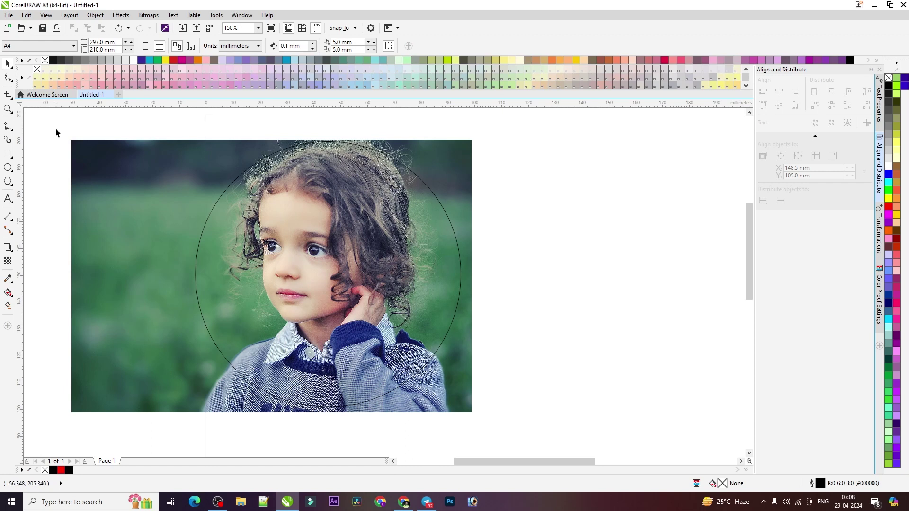
key("ctrl+a")
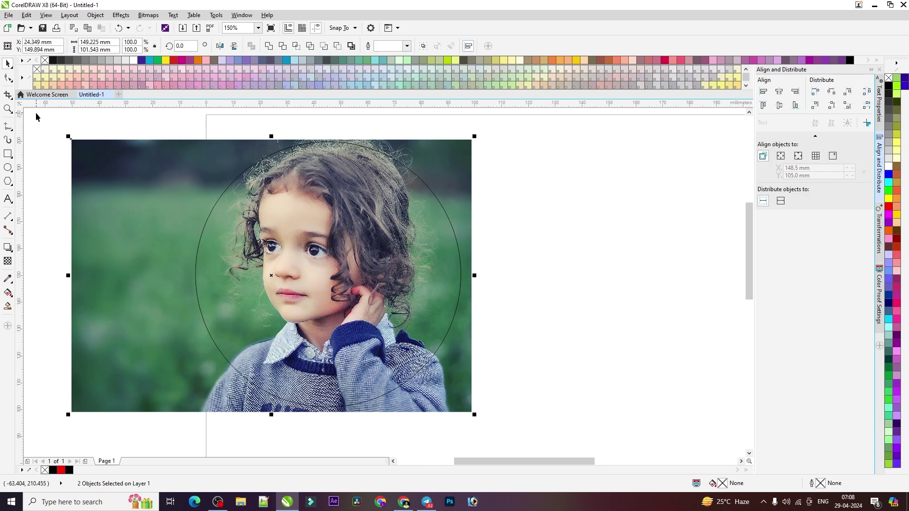
left_click(39, 128)
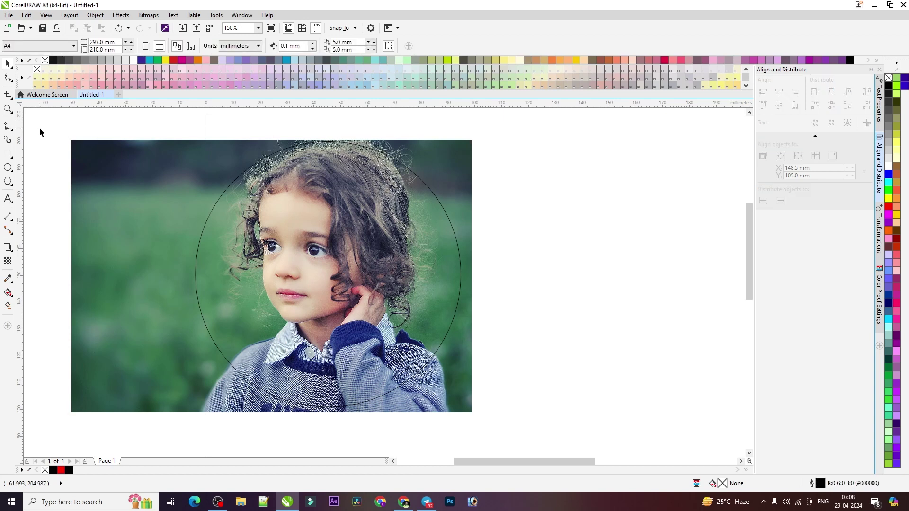
left_click_drag(43, 116, 501, 432)
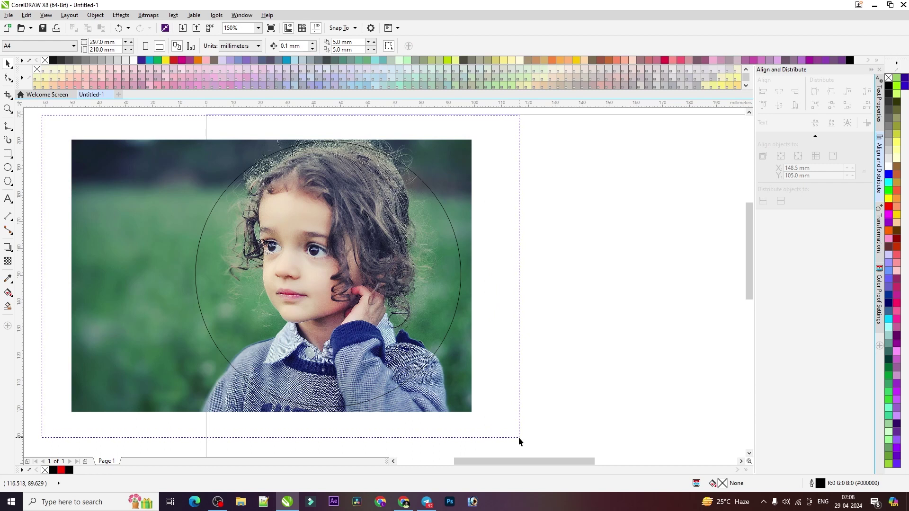
left_click_drag(500, 432, 518, 436)
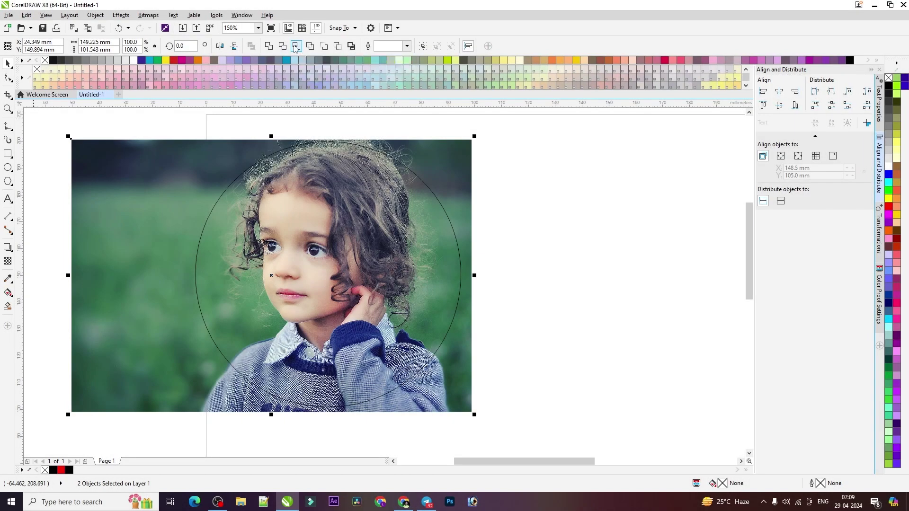
Intersect the photo with the circle and move the circular cut-out to the page's right.
left_click(296, 46)
scroll(338, 229, "down", 2)
left_click_drag(333, 252, 563, 251)
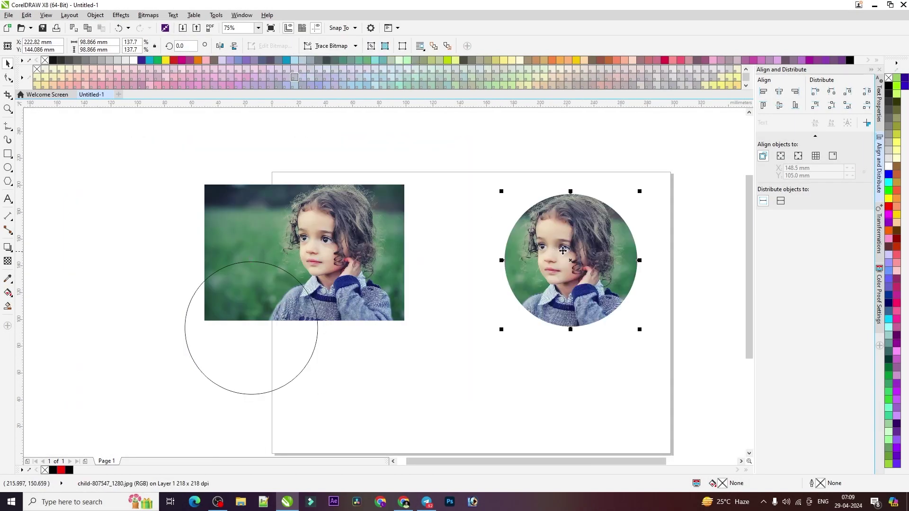
left_click_drag(587, 260, 597, 259)
scroll(597, 239, "up", 2)
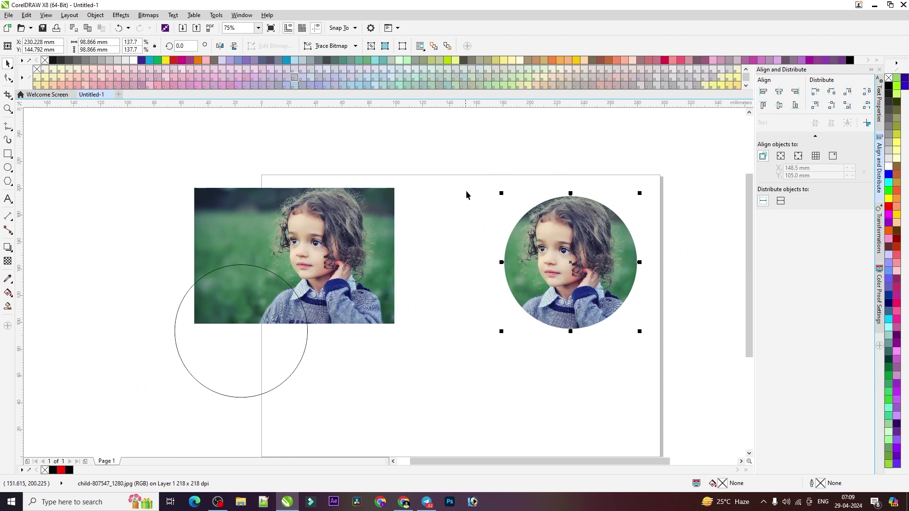
left_click(493, 220)
scroll(524, 221, "down", 2)
scroll(544, 229, "up", 2)
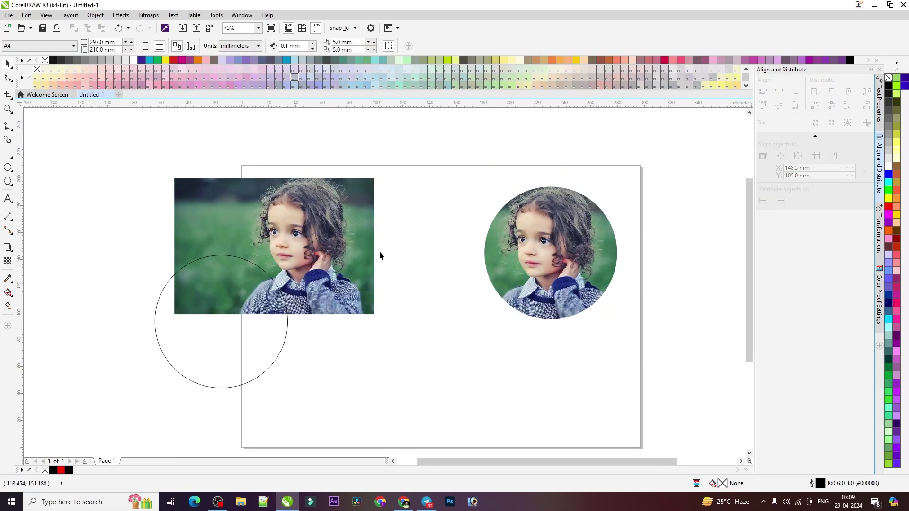
Move the rectangular photo off the page and place the circular photo near the bottom.
left_click(321, 249)
left_click_drag(314, 265, 174, 233)
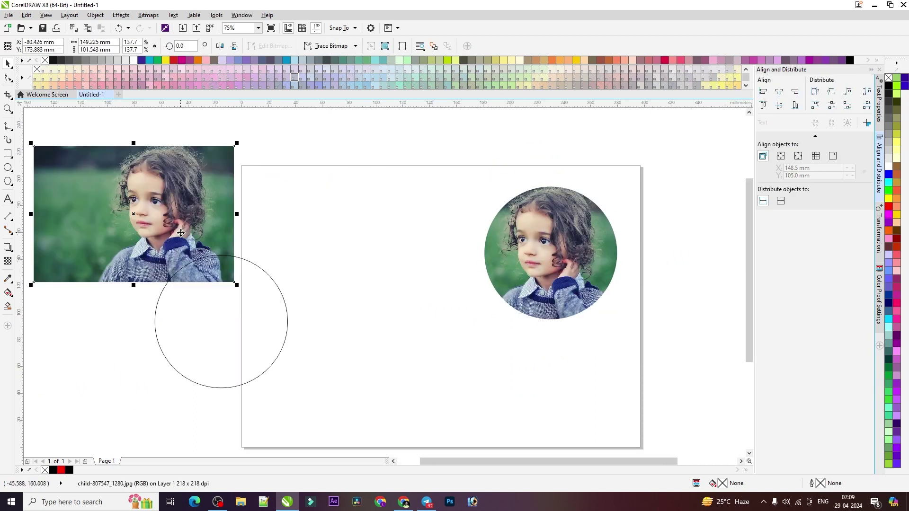
mouse_move(573, 247)
left_mouse_down()
mouse_move(508, 350)
mouse_move(345, 422)
left_mouse_up()
left_click_drag(163, 199, 627, 204)
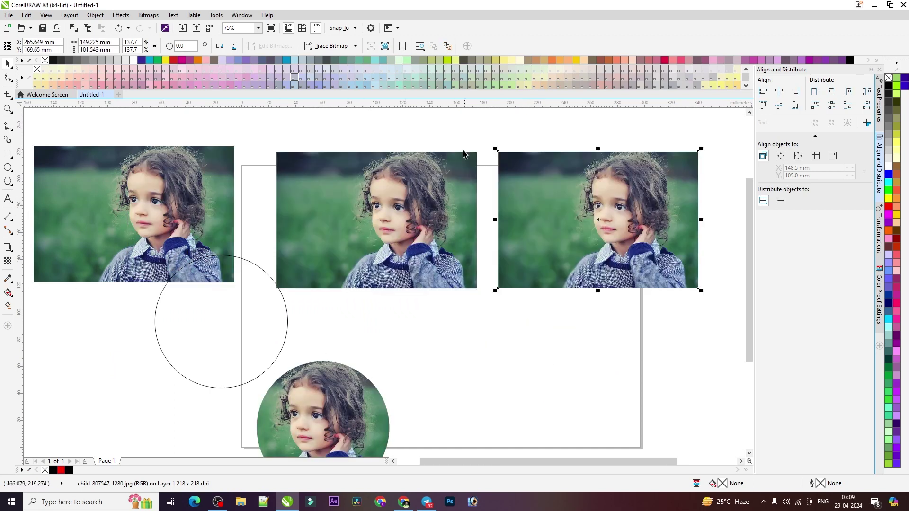
Draw a 6-sided polygon over the middle photo with the Polygon tool.
left_click(8, 181)
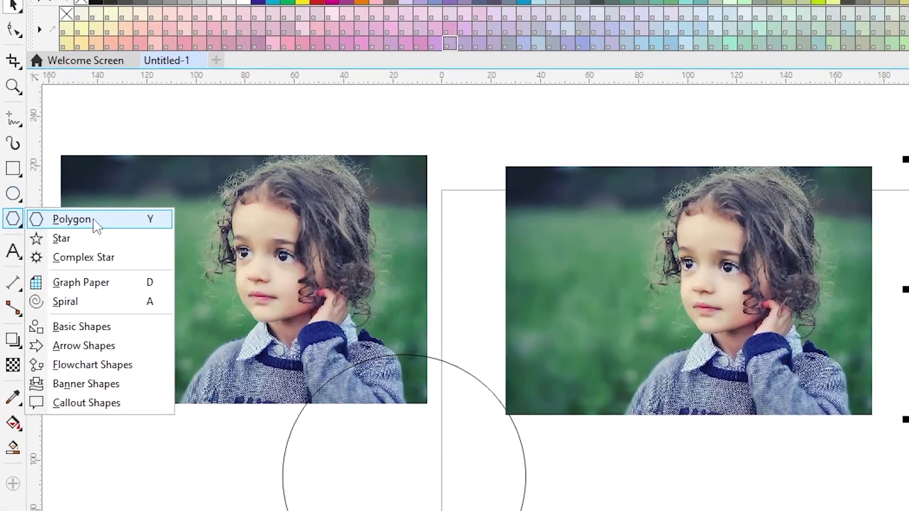
left_click(52, 184)
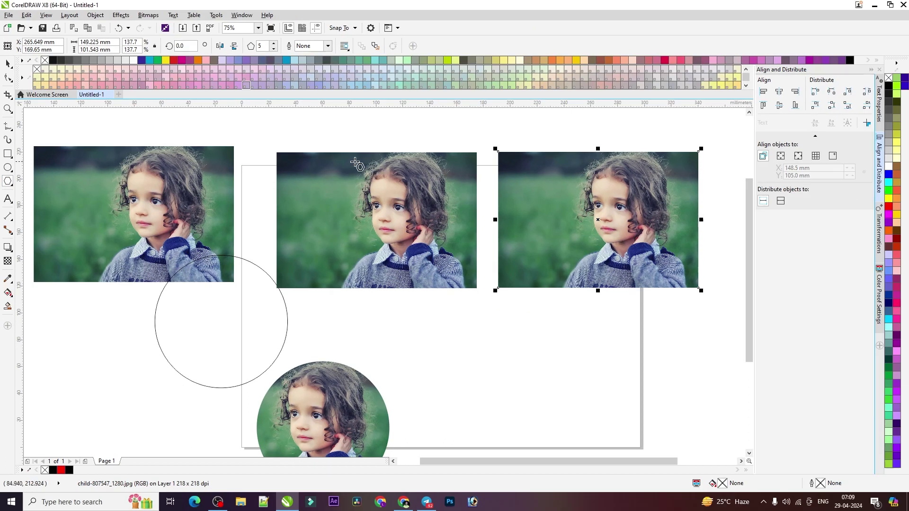
left_click_drag(357, 164, 484, 292)
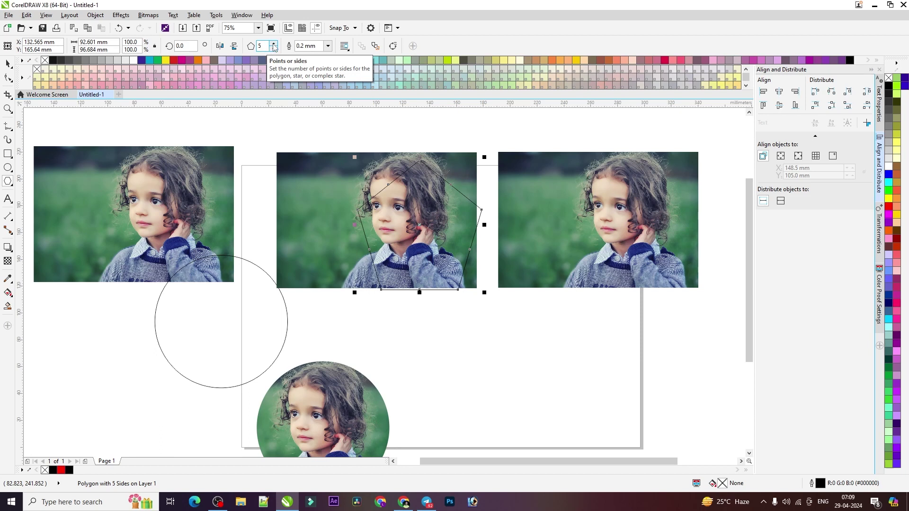
left_click(273, 43)
left_click(273, 43)
left_click(273, 44)
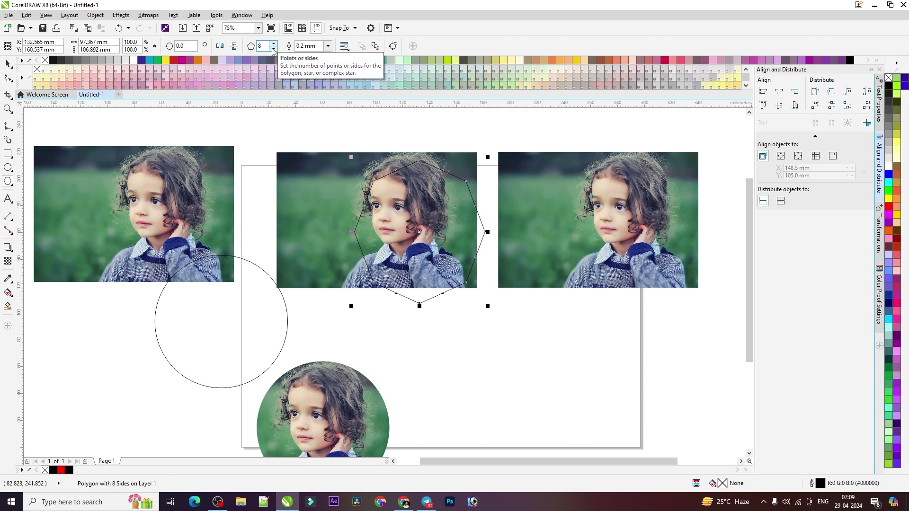
left_click(273, 48)
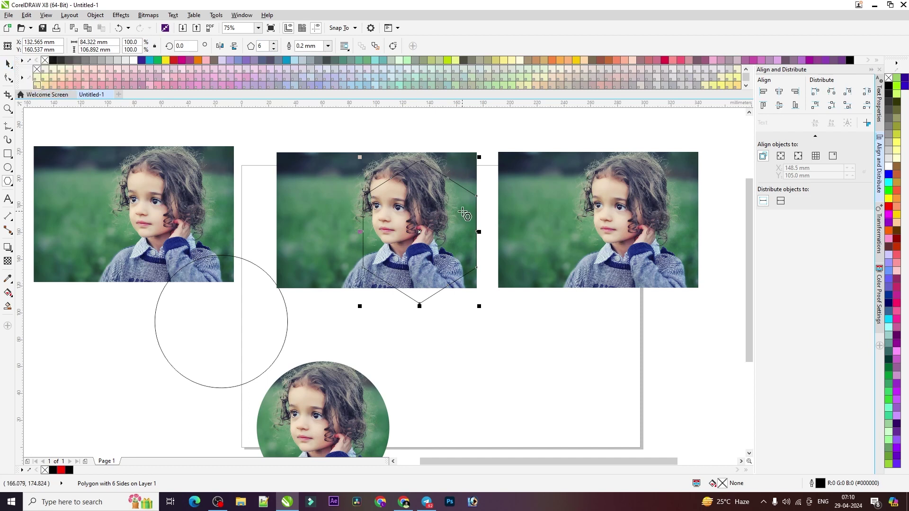
Move the hexagon onto the child's face and shrink it to fit.
left_click(8, 64)
left_click_drag(467, 199, 455, 195)
mouse_move(468, 302)
left_mouse_down()
mouse_move(458, 289)
mouse_move(410, 290)
left_mouse_up()
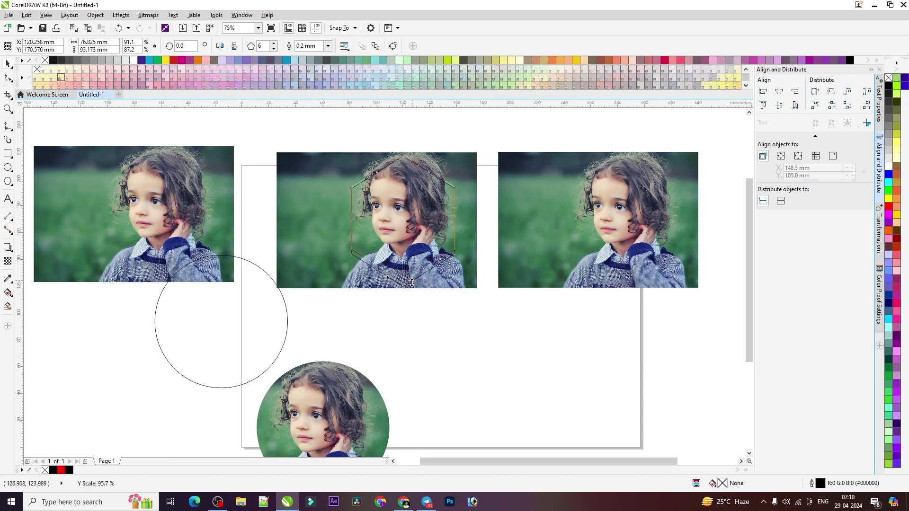
left_click_drag(411, 290, 411, 287)
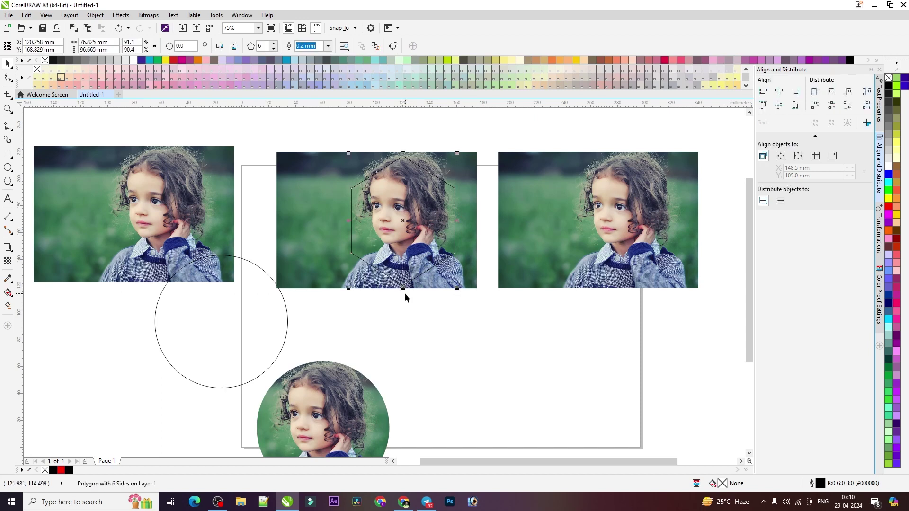
Zoom in on the middle photo and select the hexagon outline.
scroll(402, 280, "up", 3)
scroll(402, 280, "down", 1)
scroll(404, 267, "down", 2)
scroll(407, 268, "up", 1)
scroll(409, 273, "up", 1)
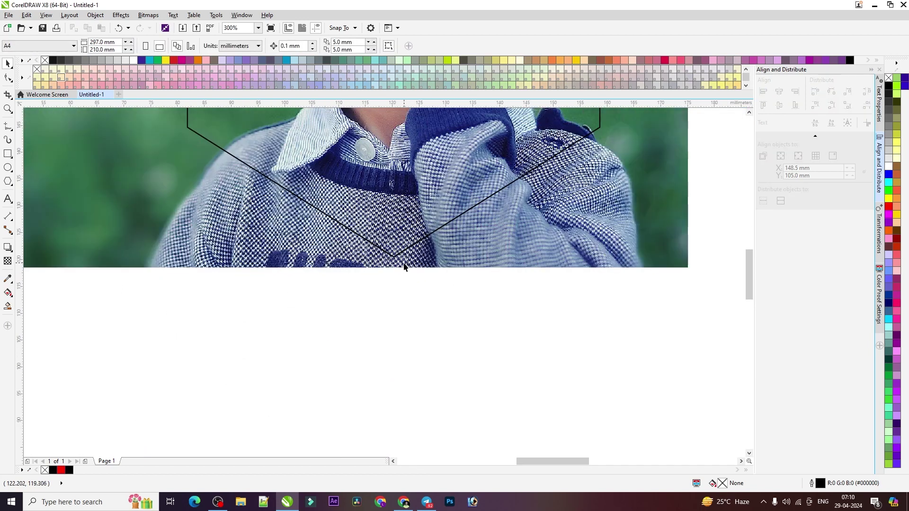
left_click(400, 257)
scroll(401, 258, "down", 2)
left_click(400, 256)
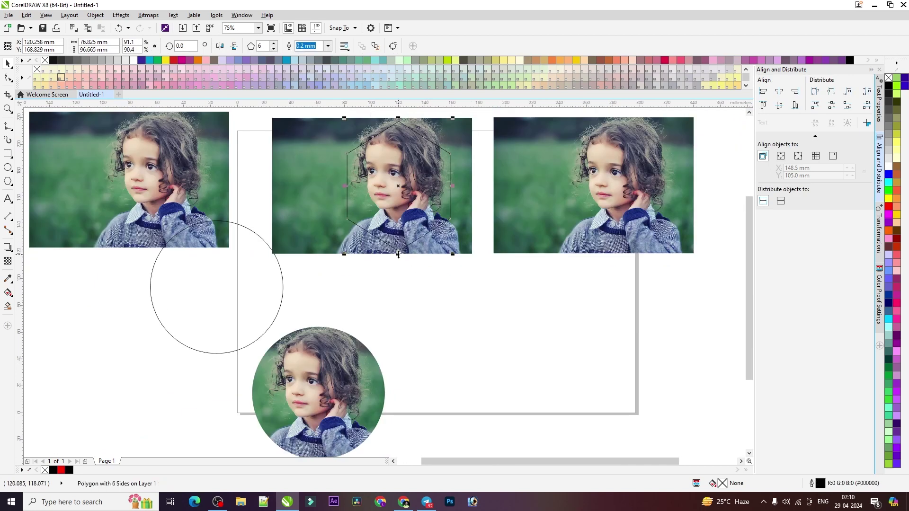
Centre the hexagon on the face, then marquee-select it with the middle photo.
scroll(399, 255, "up", 1)
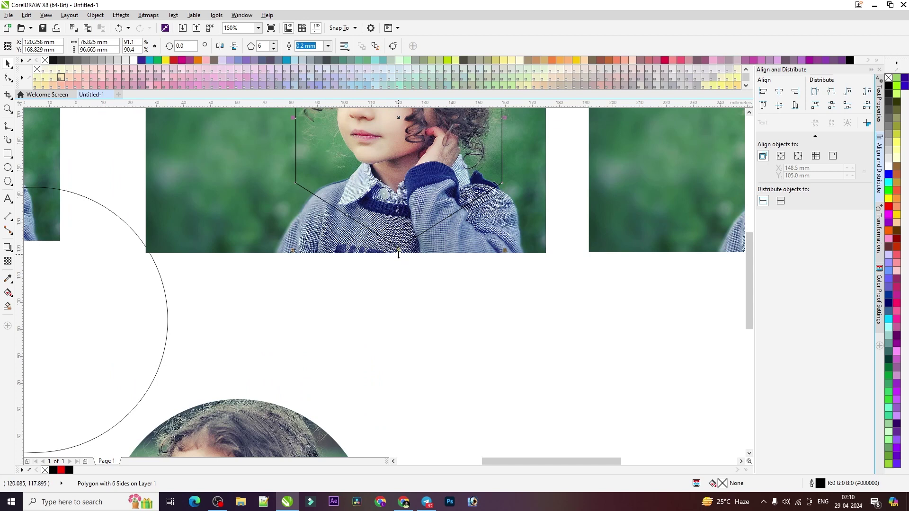
scroll(398, 254, "down", 1)
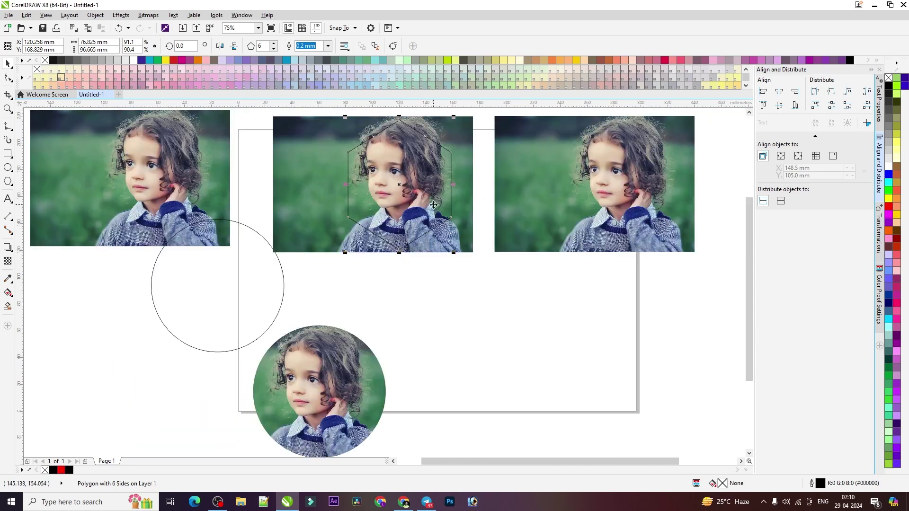
left_click_drag(446, 177, 444, 175)
scroll(453, 213, "down", 1)
left_click_drag(341, 142, 473, 259)
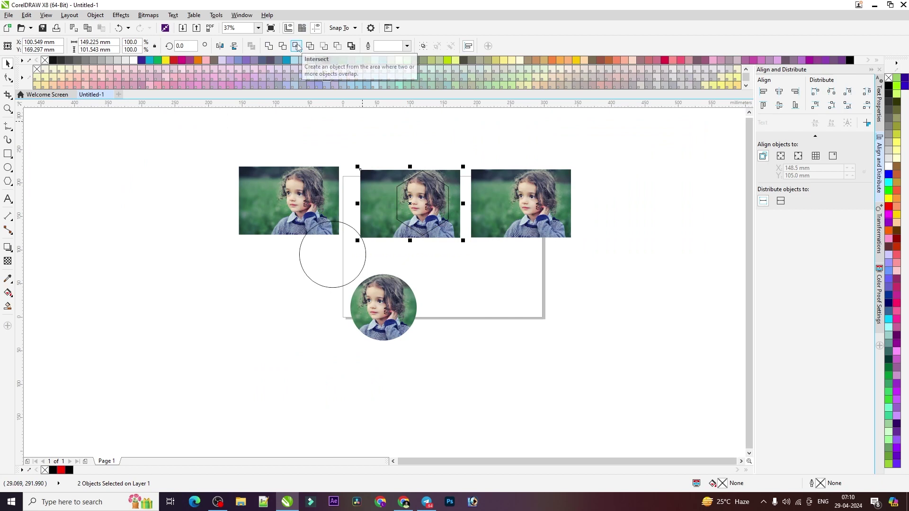
Intersect the middle photo with the hexagon and pull the hexagon outline off it.
left_click(297, 46)
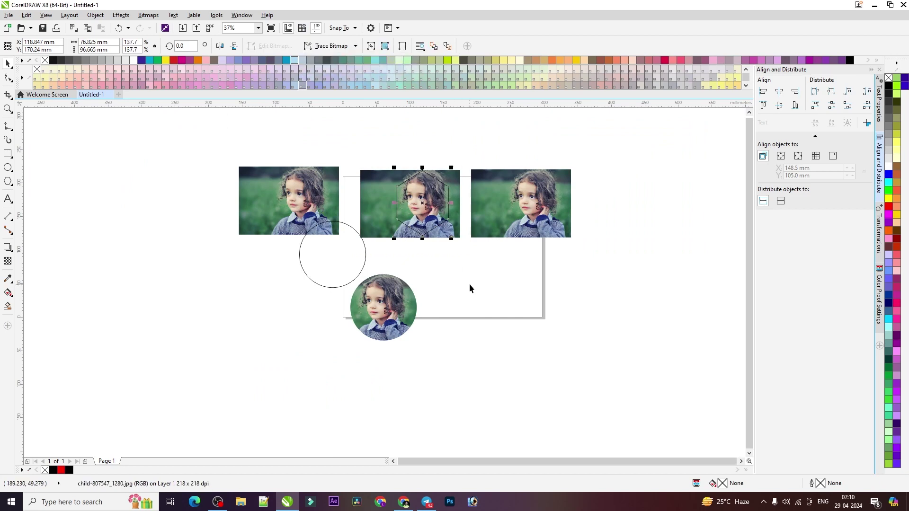
scroll(443, 213, "up", 3)
scroll(440, 209, "up", 3)
scroll(421, 219, "down", 9)
left_click_drag(421, 219, 431, 280)
Move the hexagon photo to the left and place the circular photo beside it.
scroll(477, 276, "up", 3)
mouse_move(412, 220)
left_mouse_down()
mouse_move(476, 276)
mouse_move(156, 261)
left_mouse_up()
scroll(476, 276, "down", 2)
left_click(289, 244)
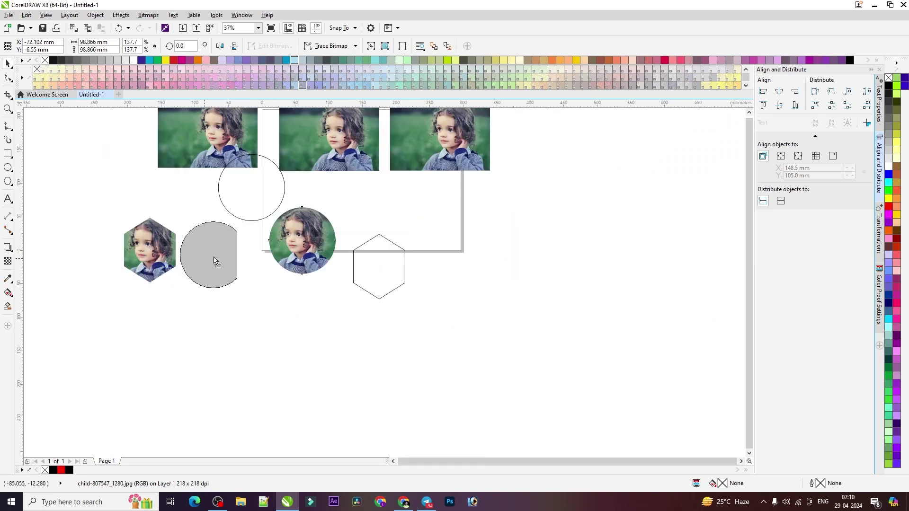
left_click_drag(289, 245, 206, 256)
scroll(250, 243, "up", 2)
scroll(274, 230, "down", 2)
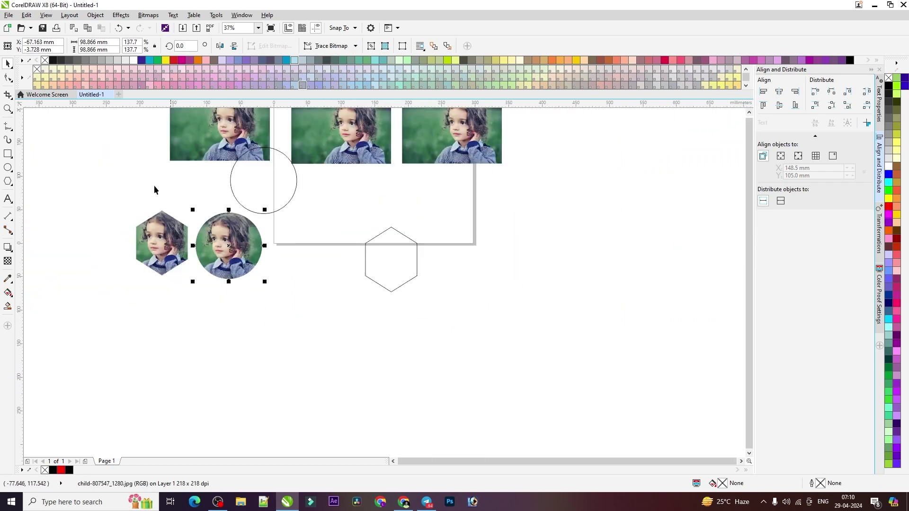
Draw a rectangle over the child in the middle photo.
left_click(9, 155)
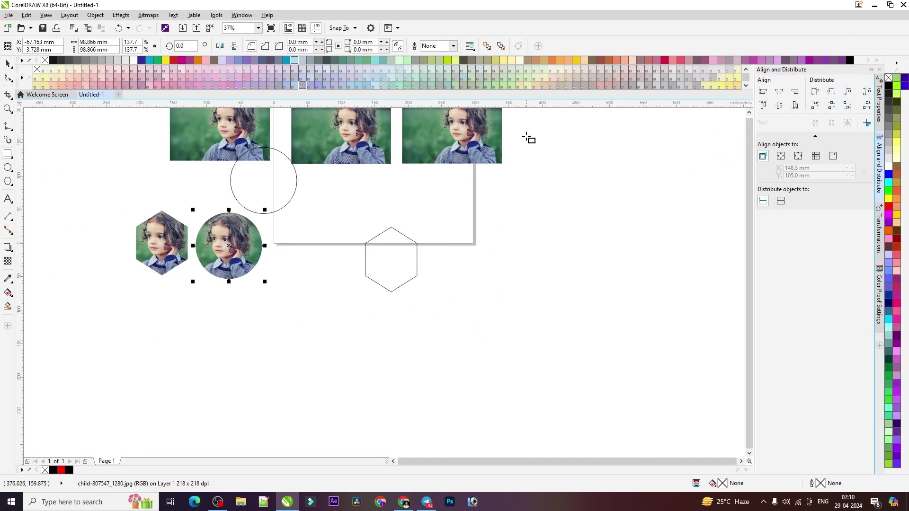
scroll(417, 239, "up", 2)
scroll(415, 271, "up", 2)
scroll(259, 190, "up", 2)
scroll(260, 191, "down", 2)
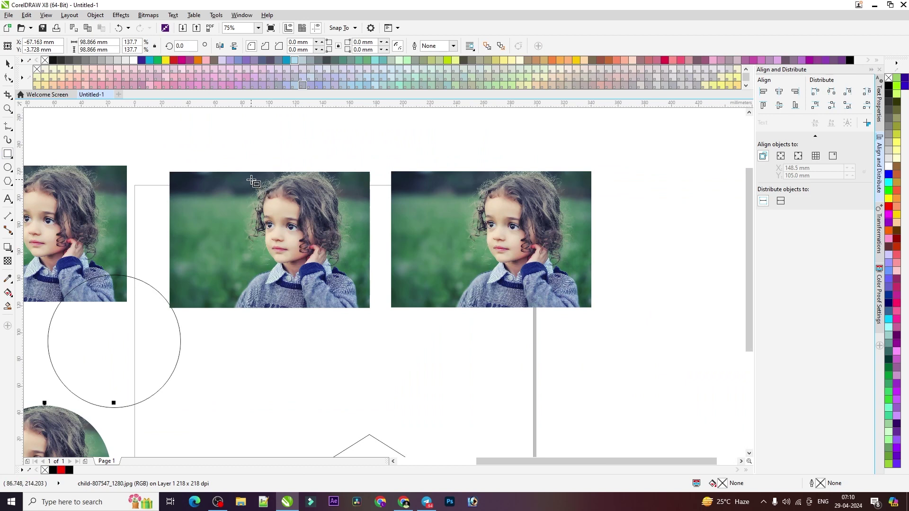
left_click_drag(251, 174, 362, 300)
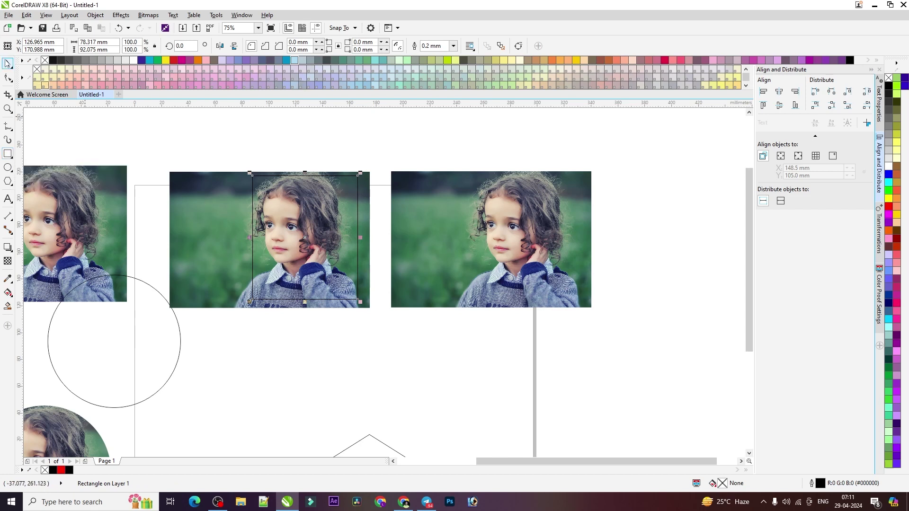
Nudge the rectangle over the child and enter a corner radius of 0.
scroll(306, 219, "up", 2)
scroll(306, 219, "down", 2)
scroll(306, 219, "up", 2)
scroll(306, 219, "down", 2)
scroll(308, 223, "up", 2)
left_click_drag(379, 178, 367, 178)
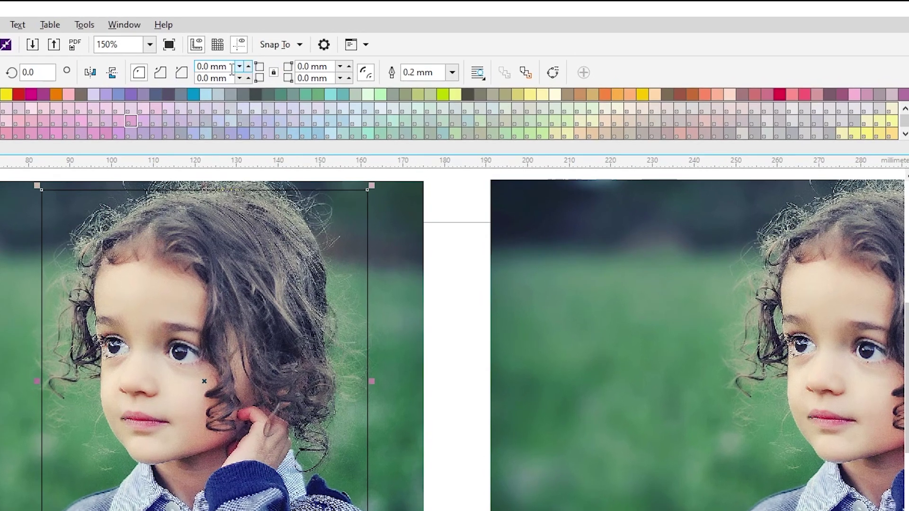
left_click(299, 42)
type("0.5")
key("Return")
scroll(349, 324, "up", 2)
scroll(361, 359, "down", 4)
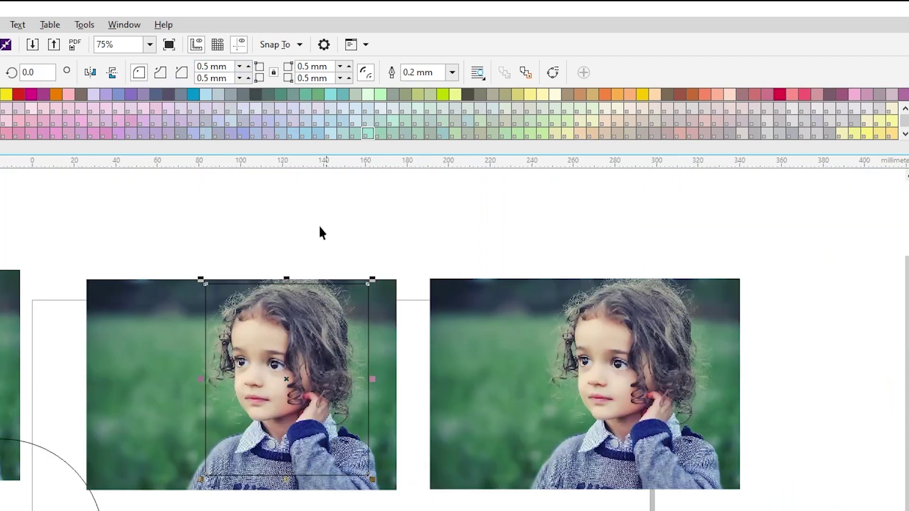
Raise the rectangle's corner radius to 5.0 mm.
double_click(219, 66)
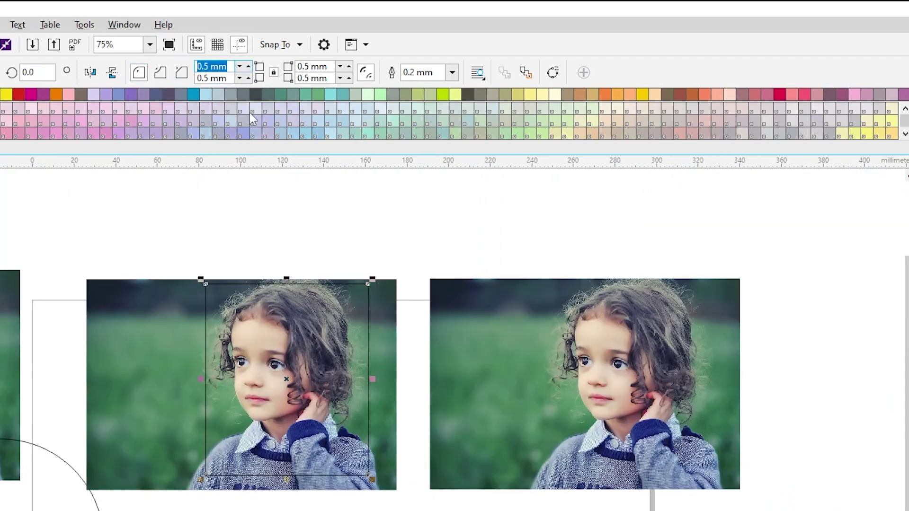
left_click(248, 67)
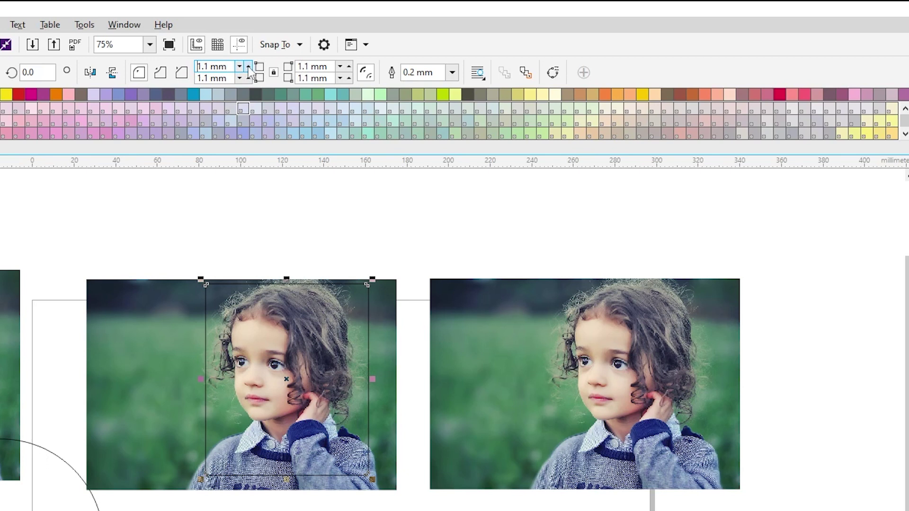
left_click(248, 66)
left_click(248, 66)
left_click(248, 66)
left_click(248, 66)
left_click(248, 66)
left_click(249, 66)
left_click(248, 67)
type("5")
key("Return")
Select the rounded rectangle and the middle photo together.
scroll(268, 245, "up", 1)
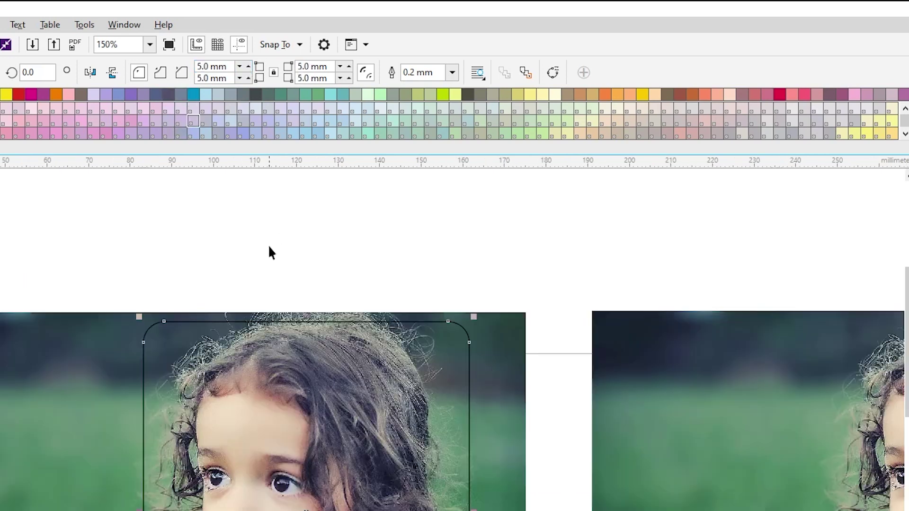
scroll(360, 379, "down", 2)
scroll(364, 448, "up", 1)
scroll(364, 448, "down", 1)
mouse_move(284, 132)
left_mouse_down()
mouse_move(393, 235)
mouse_move(404, 234)
left_mouse_up()
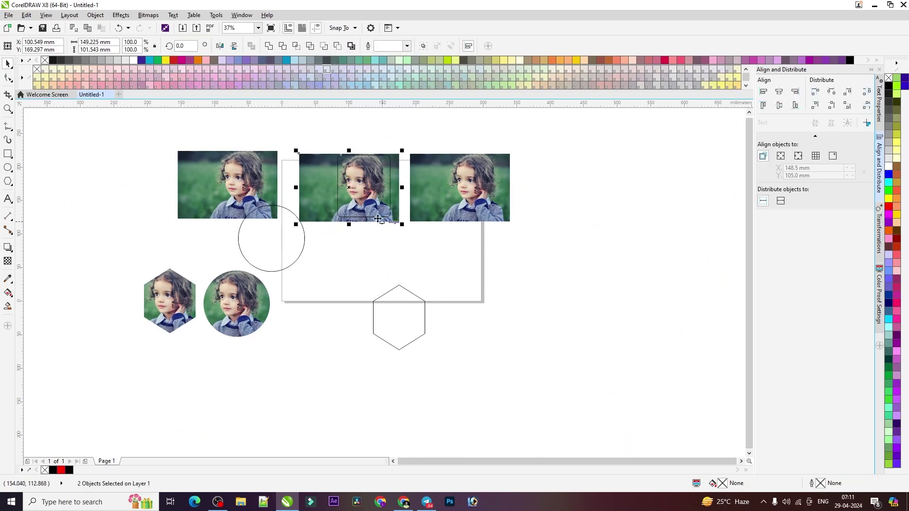
Intersect the middle photo with the rounded rectangle and pull the outline off it.
left_click(298, 46)
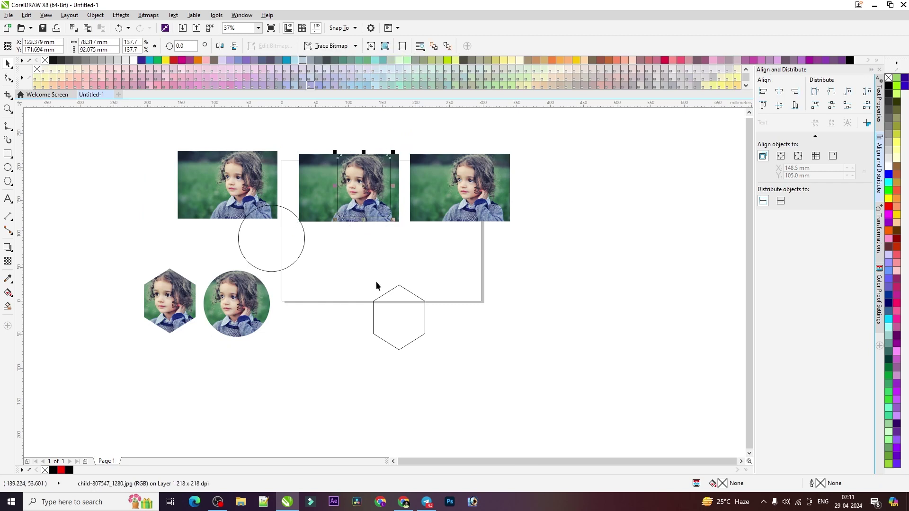
left_click(371, 240)
scroll(372, 240, "up", 2)
scroll(366, 194, "down", 2)
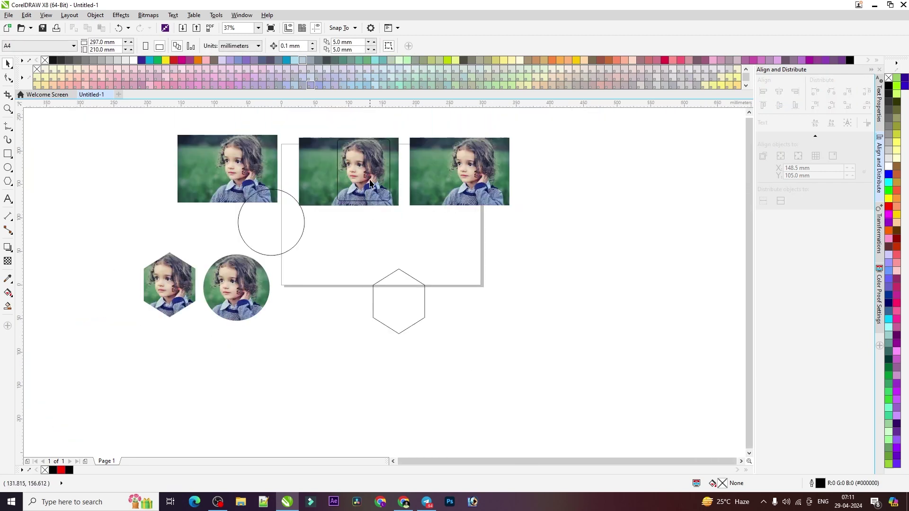
left_click_drag(371, 184, 341, 277)
Move the rounded-corner photo to the left and select the circular photo.
left_click_drag(371, 181, 113, 298)
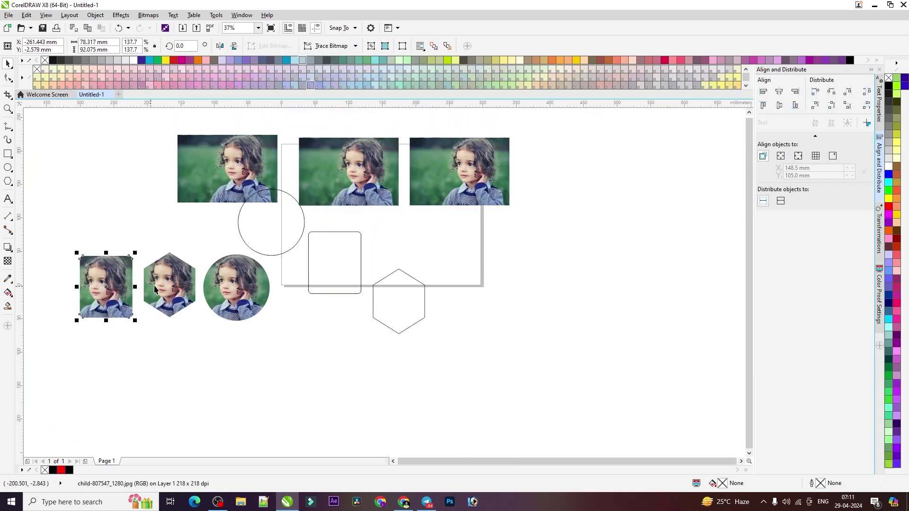
scroll(335, 220, "up", 2)
scroll(334, 220, "down", 2)
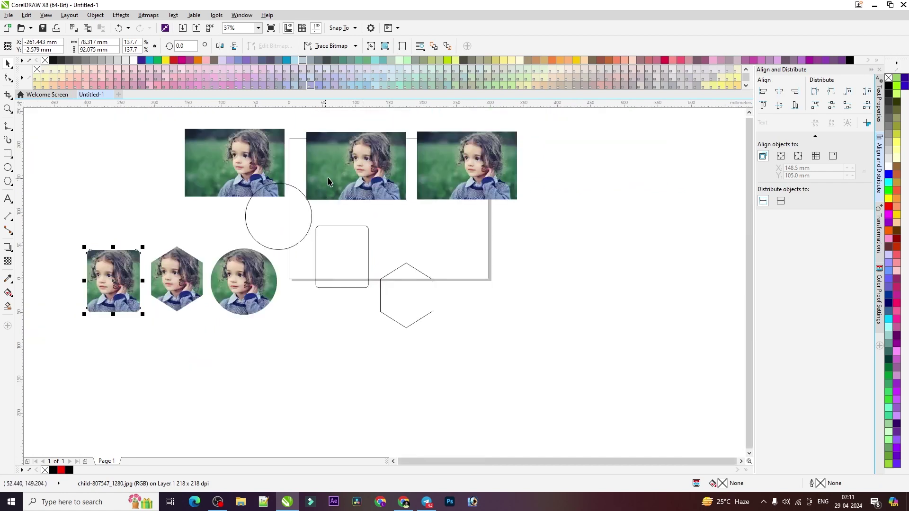
left_click_drag(575, 125, 575, 112)
scroll(400, 198, "up", 2)
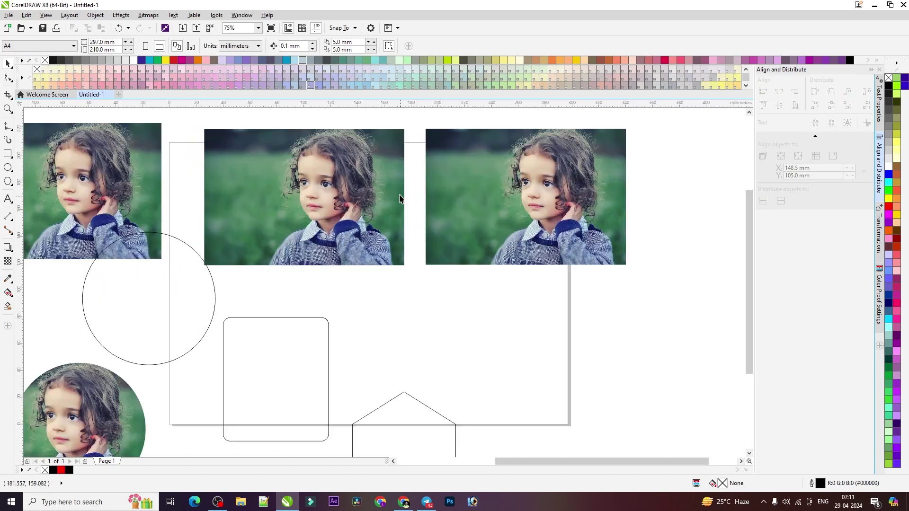
scroll(374, 212, "down", 2)
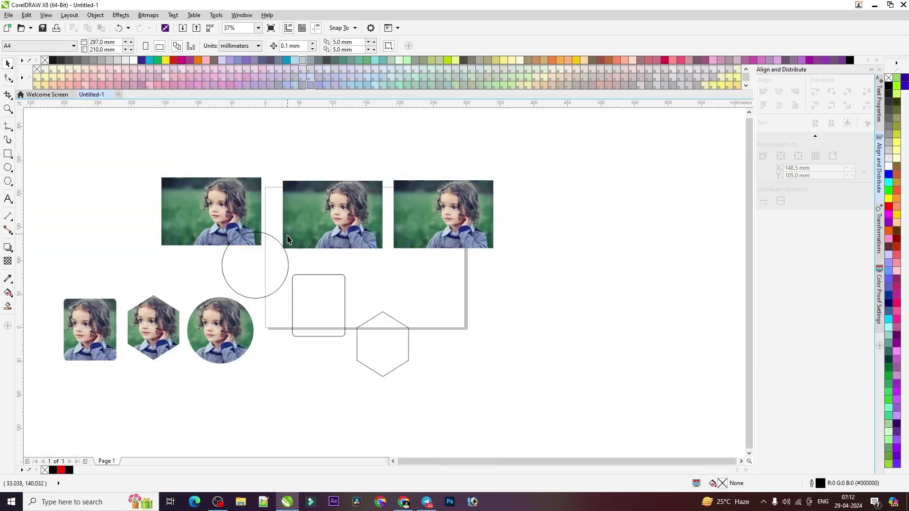
left_click(222, 336)
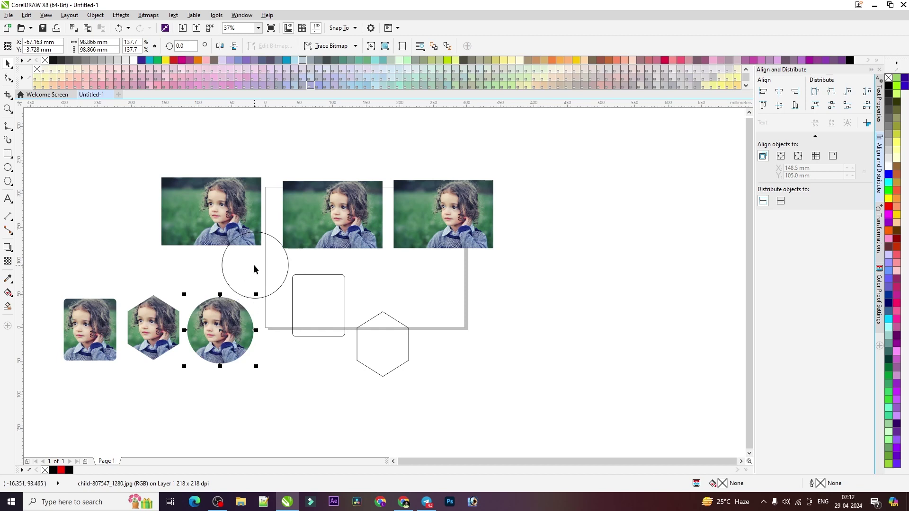
Delete the empty circle outline and draw a new circle left of the first photo.
left_click_drag(287, 264, 145, 253)
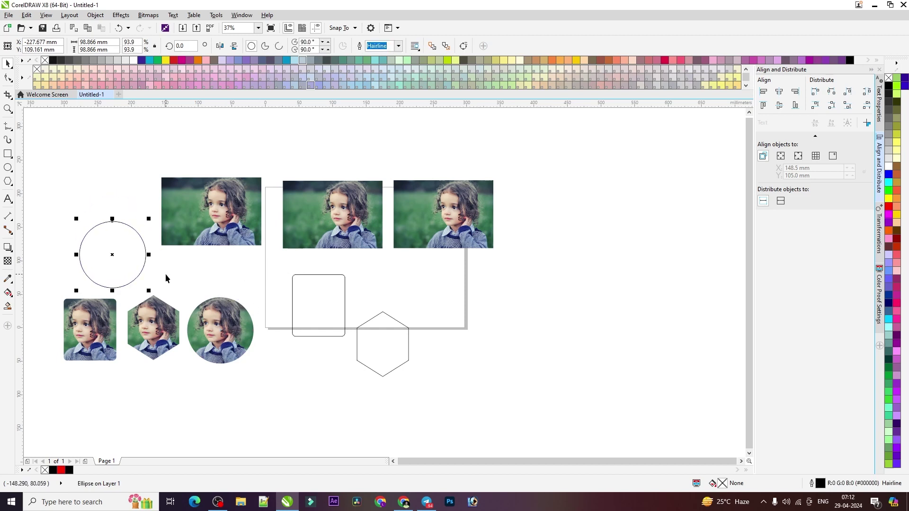
key("Delete")
left_click(7, 167)
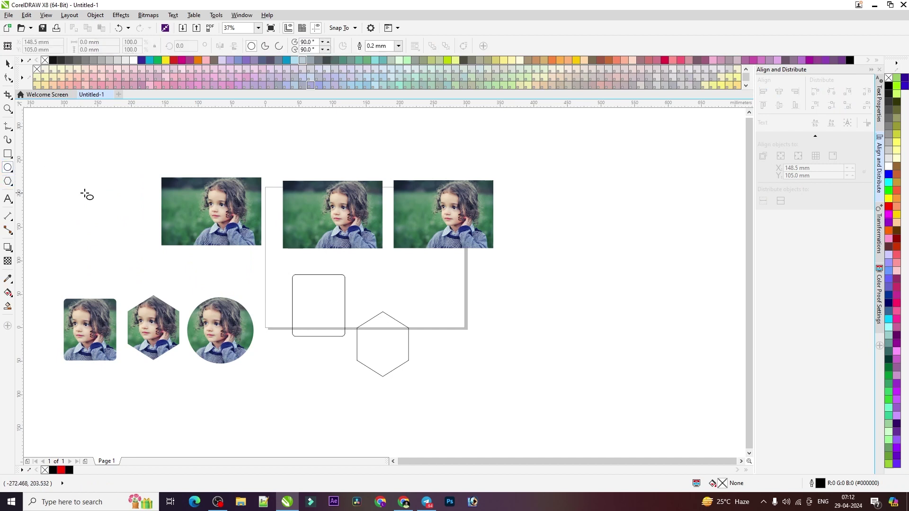
left_click_drag(76, 181, 157, 263)
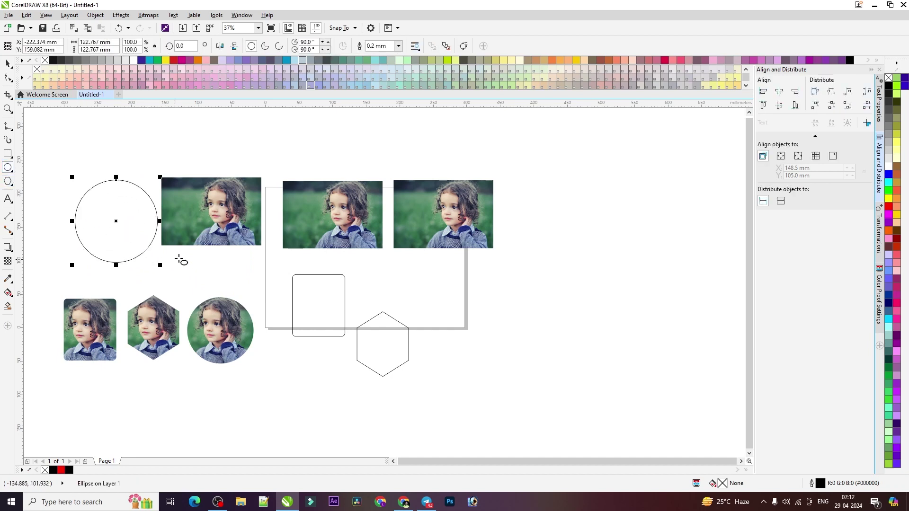
Move the new circle up, fill it orange, and select the first child photo.
left_click(8, 63)
left_click_drag(134, 202, 122, 181)
left_click(889, 232)
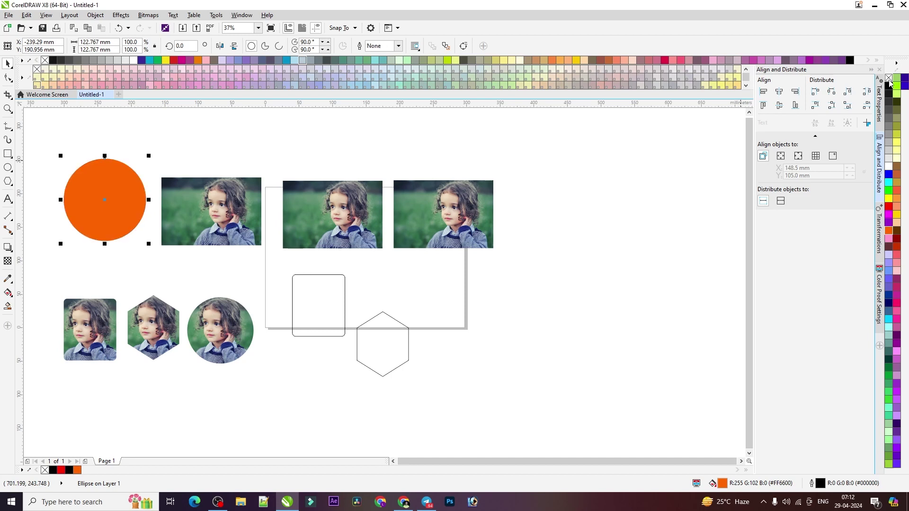
left_click(180, 164)
left_click(245, 214)
Layer the child photo over the orange circle, sending the circle to the back with Ctrl+End.
mouse_move(244, 214)
left_mouse_down()
mouse_move(145, 209)
mouse_move(149, 215)
left_mouse_up()
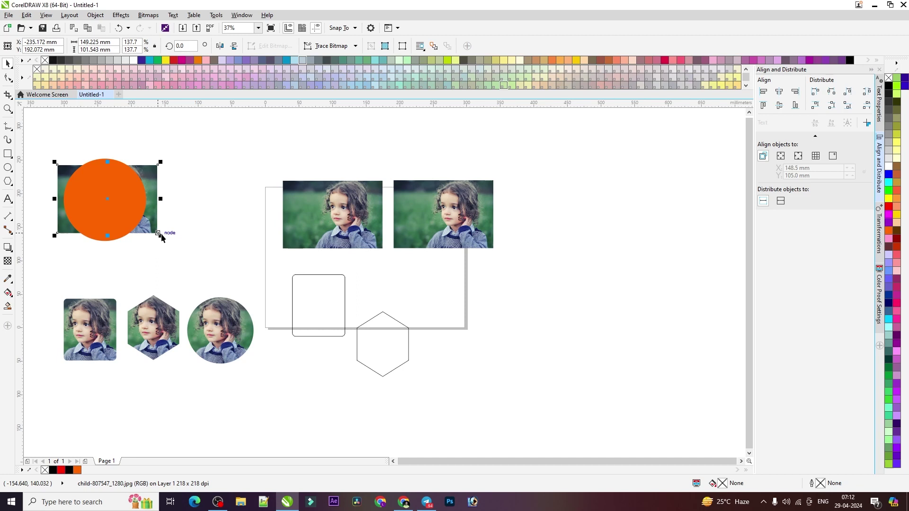
left_click_drag(161, 237, 162, 237)
key("shift+Page_Up")
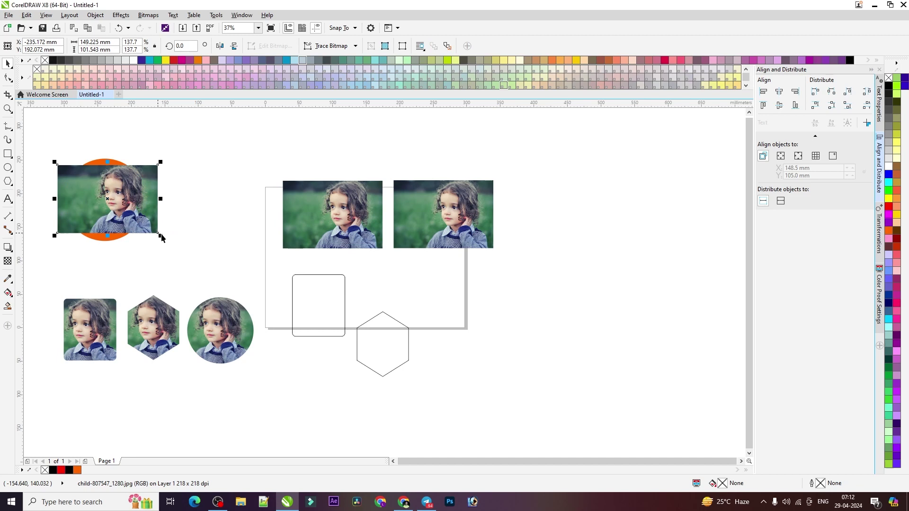
key("ctrl+Home")
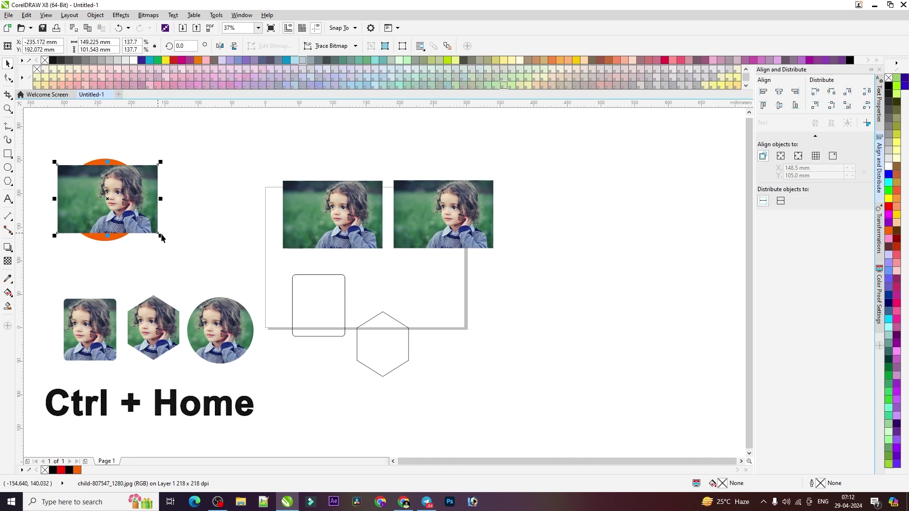
mouse_move(120, 200)
left_mouse_down()
mouse_move(217, 182)
mouse_move(211, 187)
left_mouse_up()
left_click(93, 211)
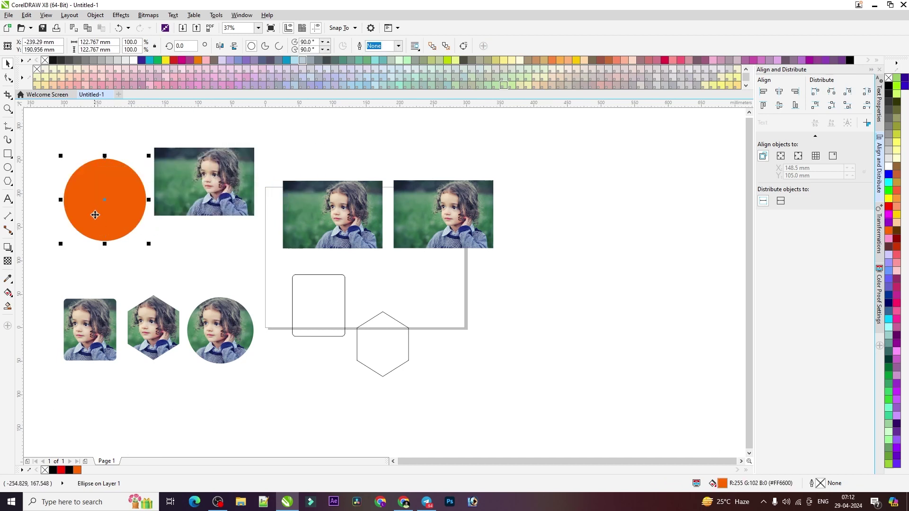
left_click_drag(93, 211, 215, 201)
key("ctrl+Home")
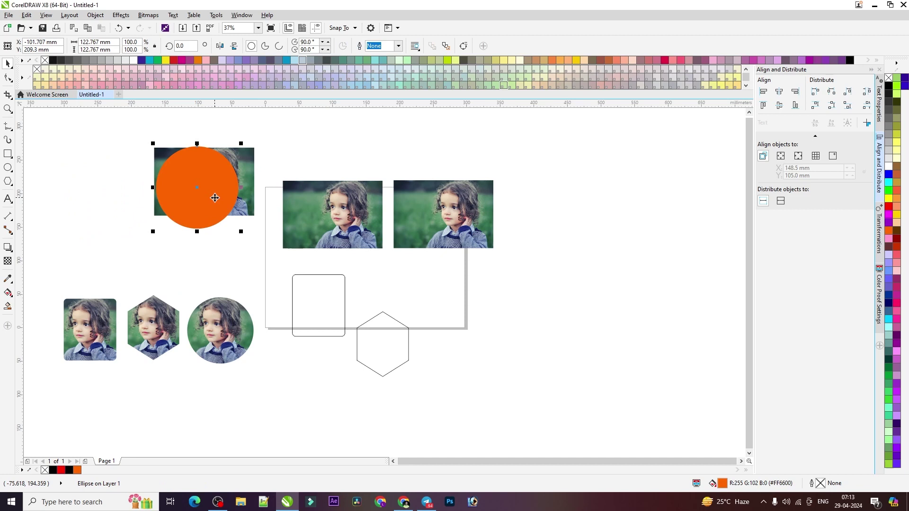
key("ctrl+End")
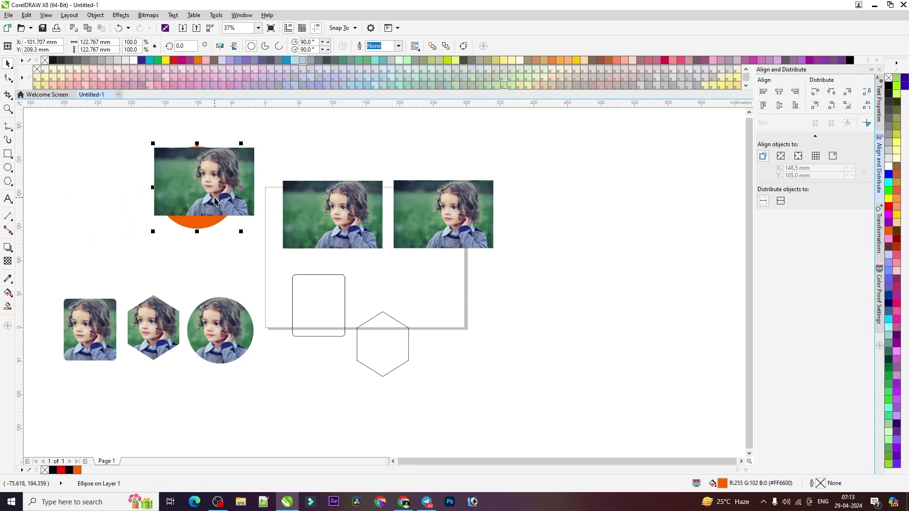
left_click_drag(231, 175, 218, 173)
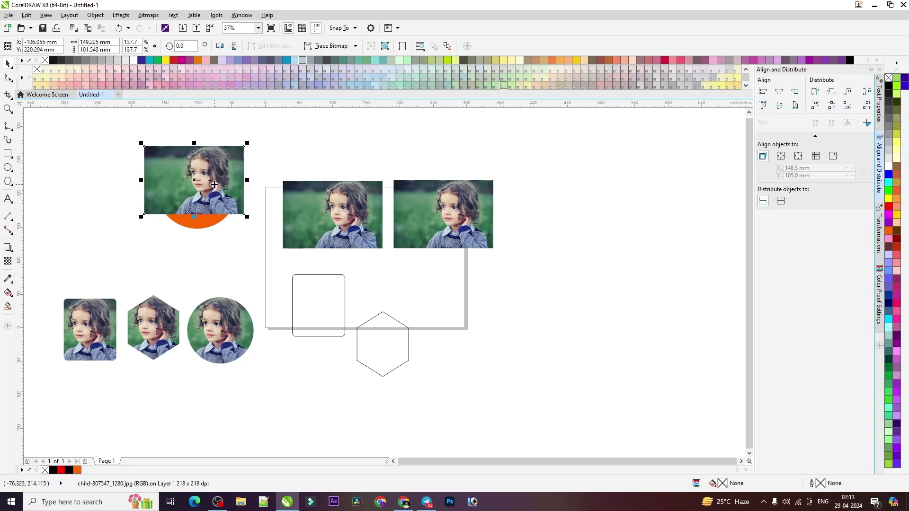
Move the child photo up over the orange circle.
right_click(215, 185)
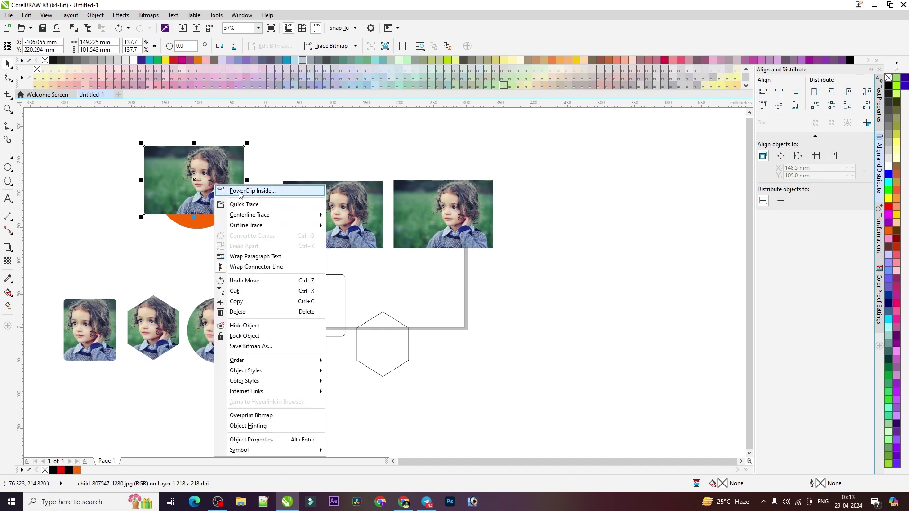
left_click(294, 144)
mouse_move(221, 179)
left_mouse_down()
mouse_move(220, 165)
mouse_move(206, 192)
mouse_move(264, 237)
mouse_move(226, 203)
left_mouse_up()
scroll(205, 195, "up", 2)
scroll(209, 196, "down", 2)
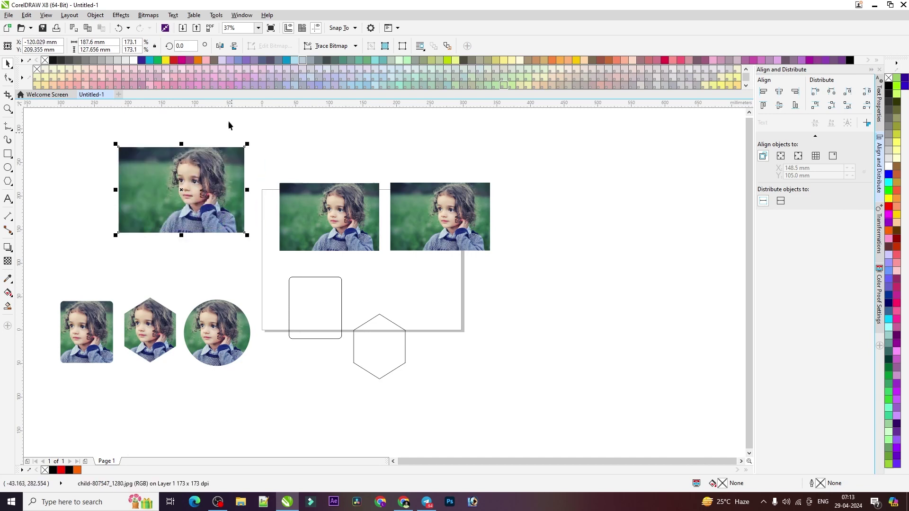
Try Object > PowerClip > Place Inside Frame, cancel it, and shift the photo up-left.
left_click(180, 147)
left_click(102, 15)
mouse_move(111, 100)
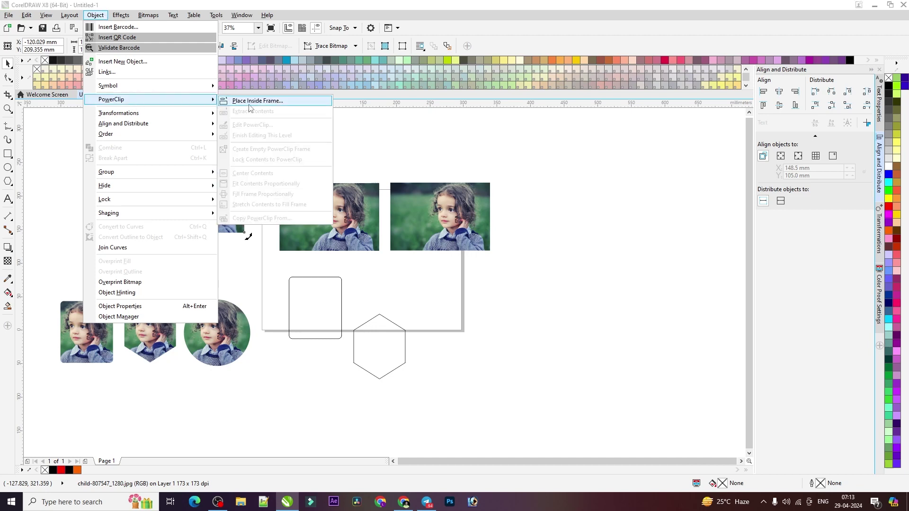
left_click(270, 105)
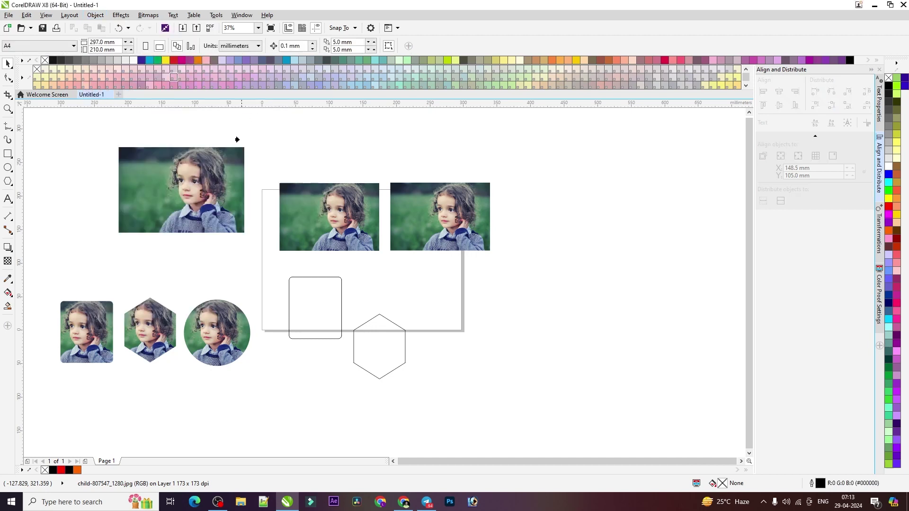
left_click(213, 183)
left_click(484, 280)
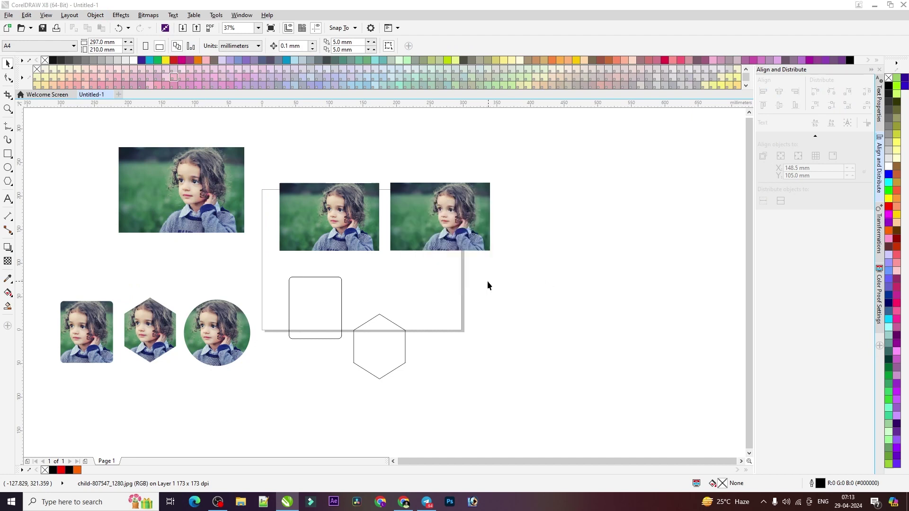
left_click(207, 215)
mouse_move(204, 195)
left_mouse_down()
mouse_move(195, 176)
mouse_move(214, 212)
mouse_move(182, 189)
mouse_move(188, 182)
left_mouse_up()
scroll(186, 190, "up", 1)
scroll(194, 185, "down", 1)
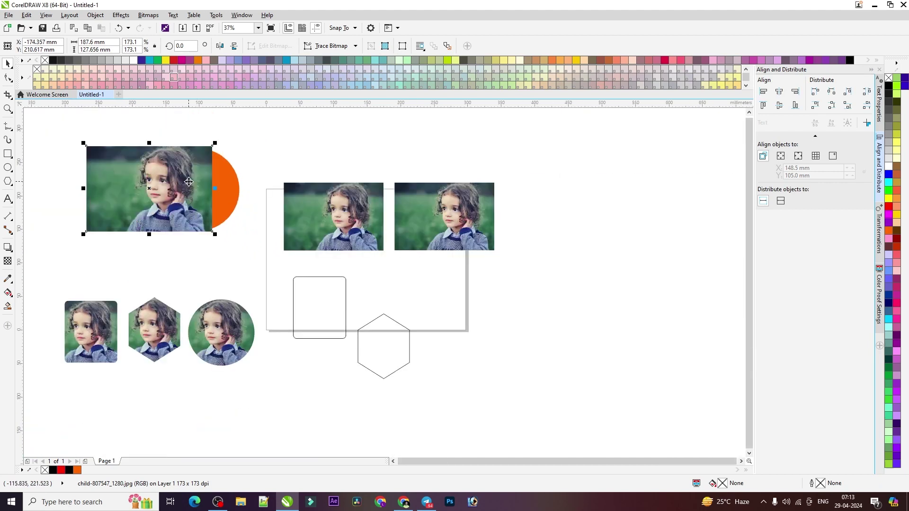
PowerClip the photo inside the orange circle and shift it right within the frame.
right_click(187, 181)
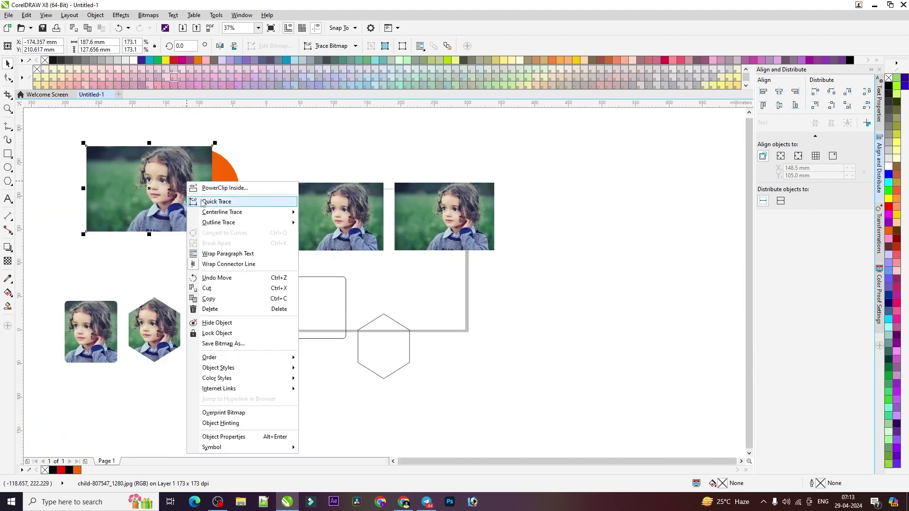
left_click(230, 188)
left_click(229, 190)
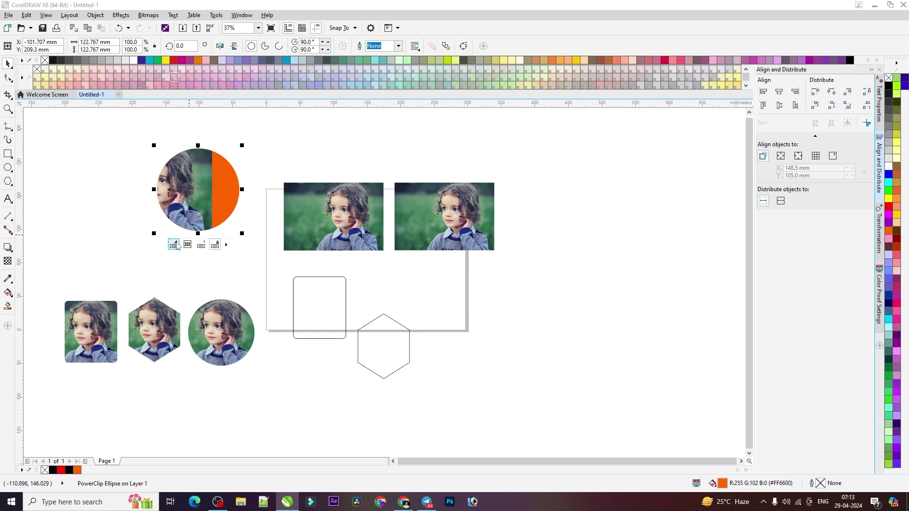
left_click(176, 245)
left_click_drag(169, 227, 195, 235)
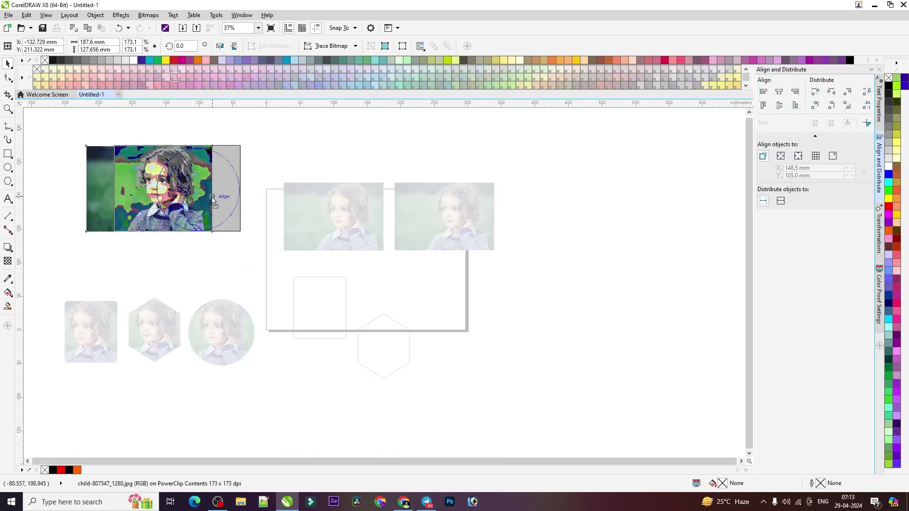
left_click(199, 246)
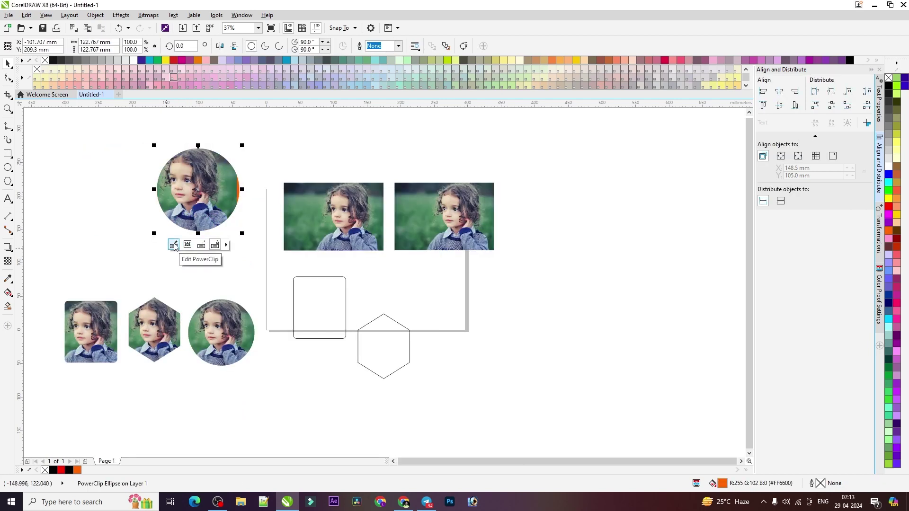
left_click(175, 245)
left_click_drag(197, 187, 205, 187)
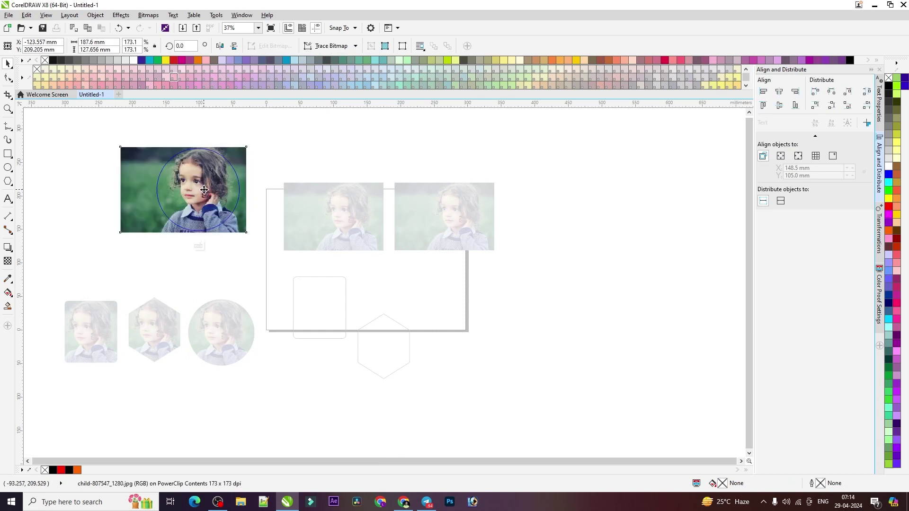
left_click(199, 246)
key("Escape")
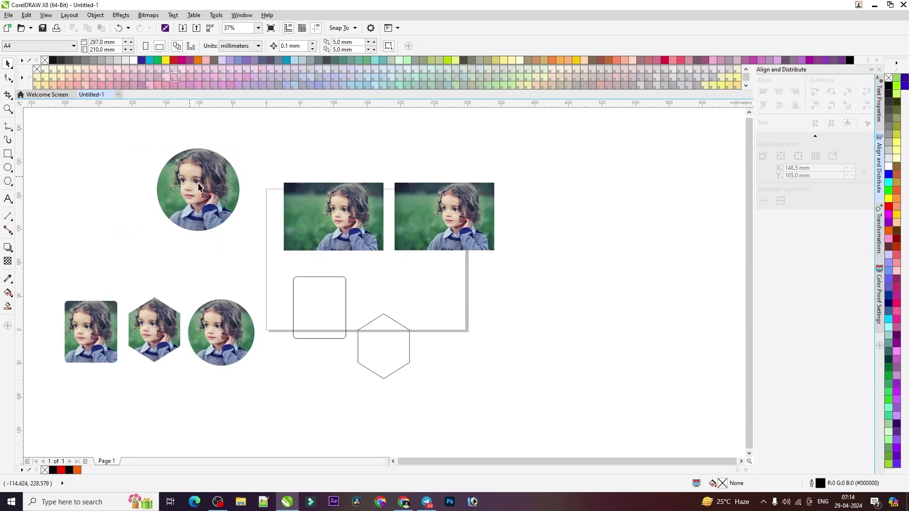
Move the photo circle left and down, then nudge the clipped photo to centre her face.
left_click_drag(199, 187, 151, 205)
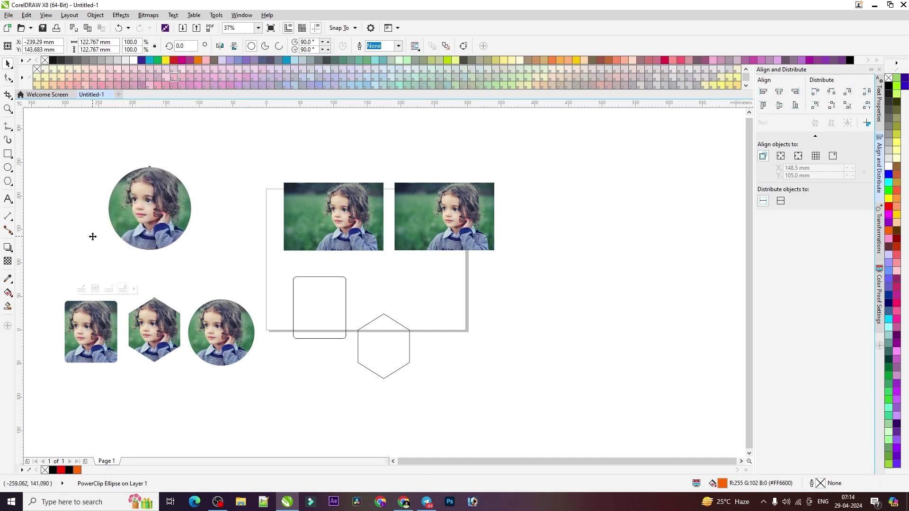
mouse_move(92, 237)
left_mouse_down()
mouse_move(110, 241)
mouse_move(177, 211)
left_mouse_up()
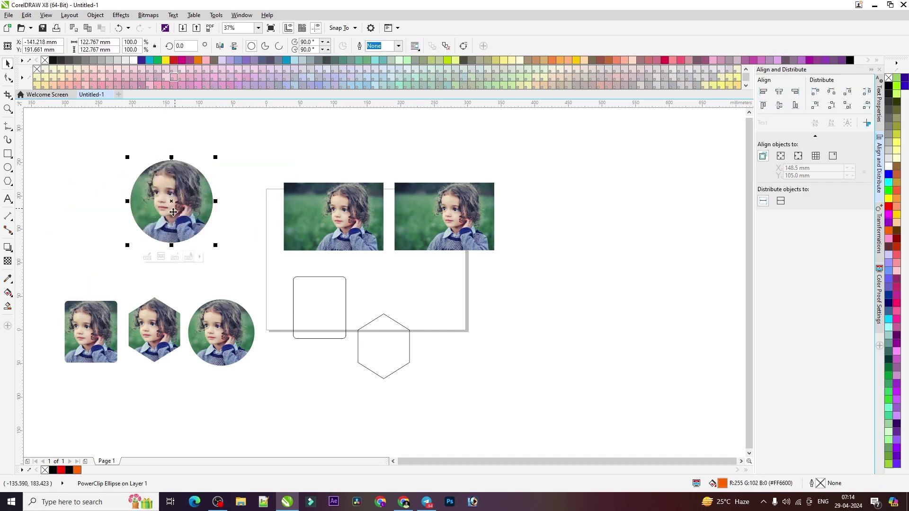
left_click(217, 235)
left_click(165, 239)
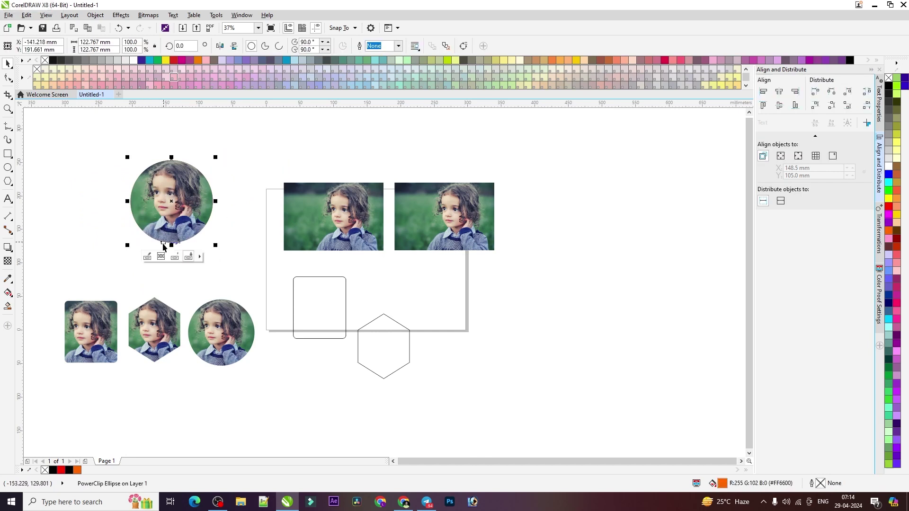
left_click(147, 256)
left_click_drag(184, 194, 177, 195)
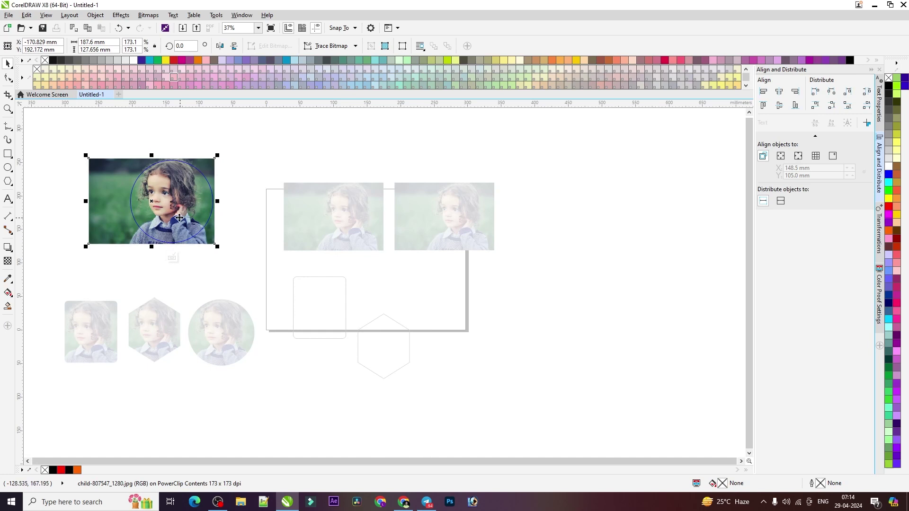
left_click(172, 258)
Shift the photo circle left and set the rounded rectangle beside it, purple-filled with no outline.
left_click(132, 154)
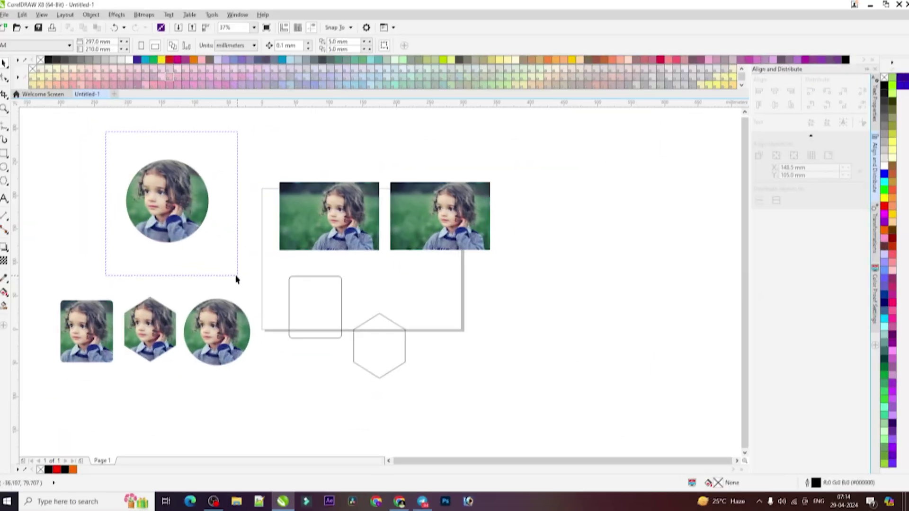
left_click_drag(105, 132, 235, 275)
left_click_drag(215, 203, 173, 204)
left_click(345, 296)
left_click_drag(349, 300, 255, 194)
left_click(889, 223)
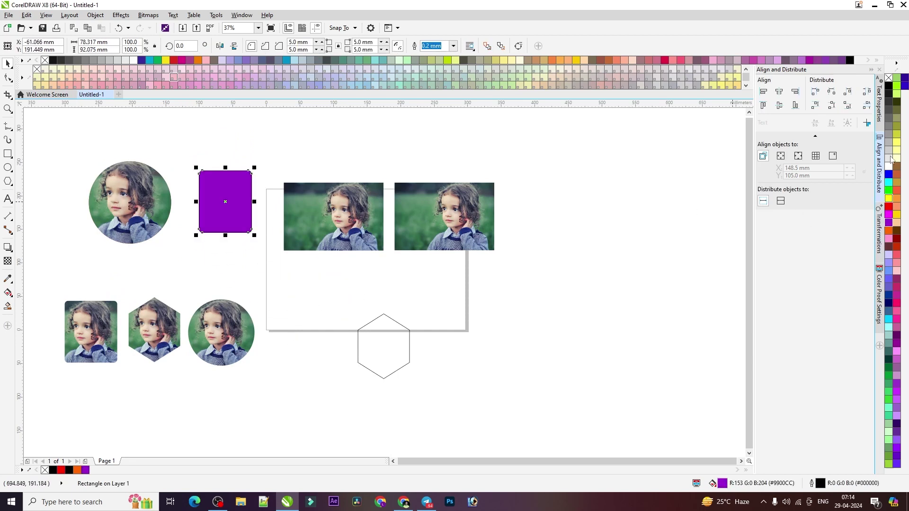
right_click(889, 78)
scroll(265, 220, "up", 5)
scroll(266, 219, "down", 5)
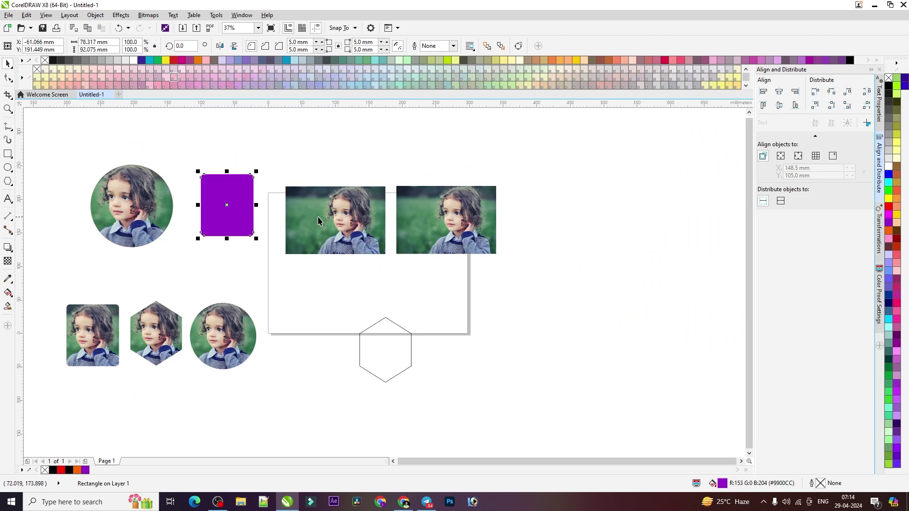
Layer the child photo partly over the purple rectangle, with the rectangle stacked behind it.
left_click_drag(338, 226, 244, 213)
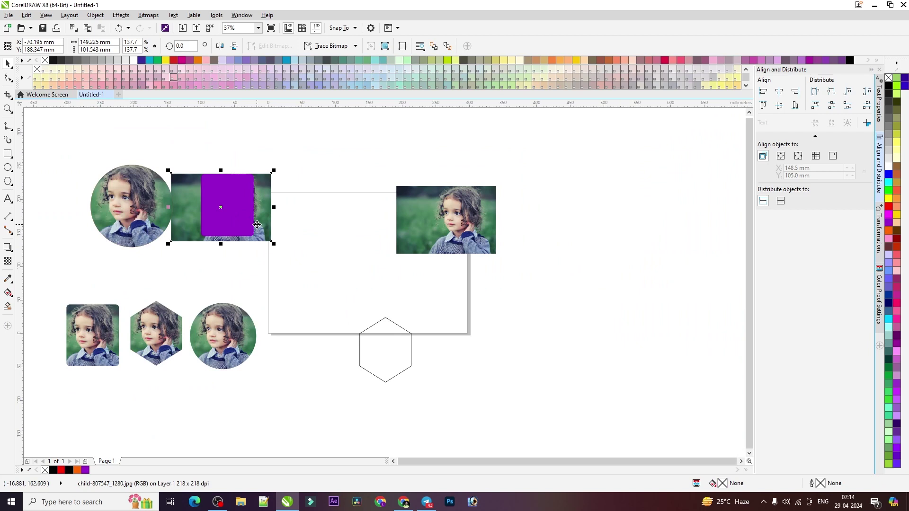
key("shift+Page_Up")
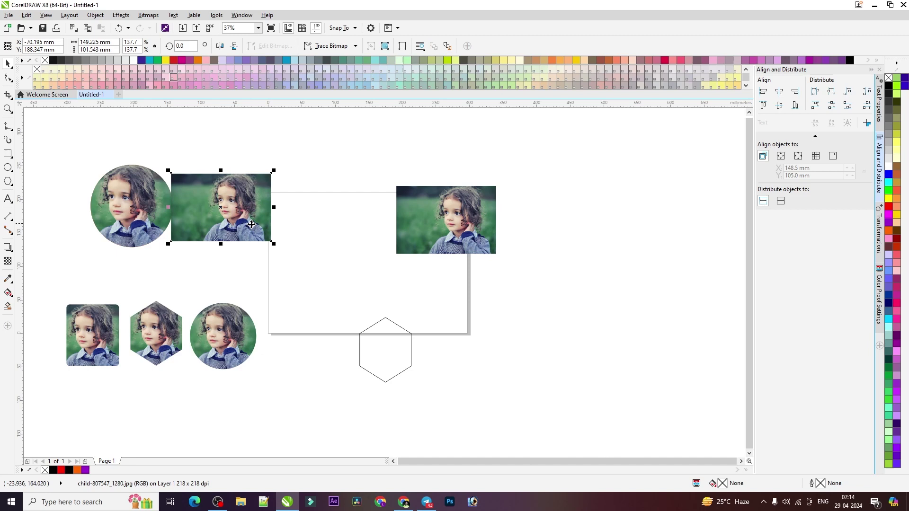
left_click_drag(239, 219, 337, 221)
left_click(232, 214)
left_click_drag(231, 214, 301, 209)
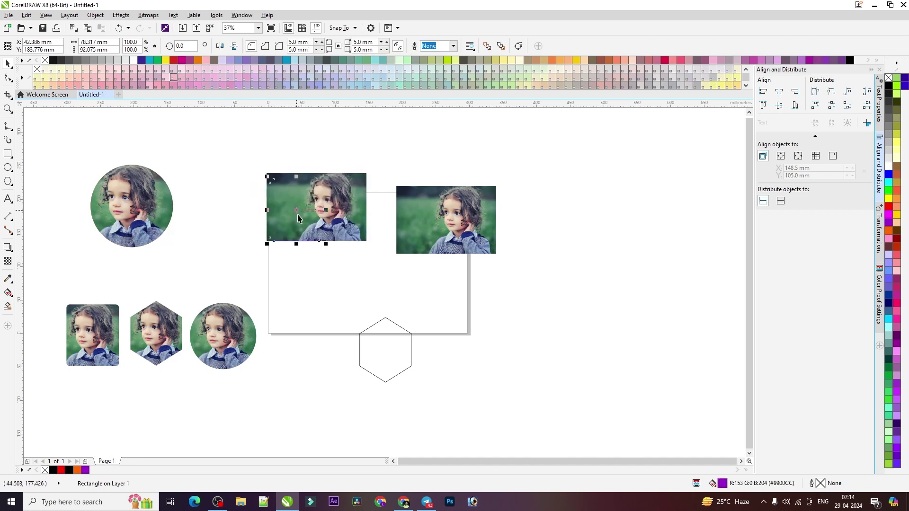
key("shift+Page_Up")
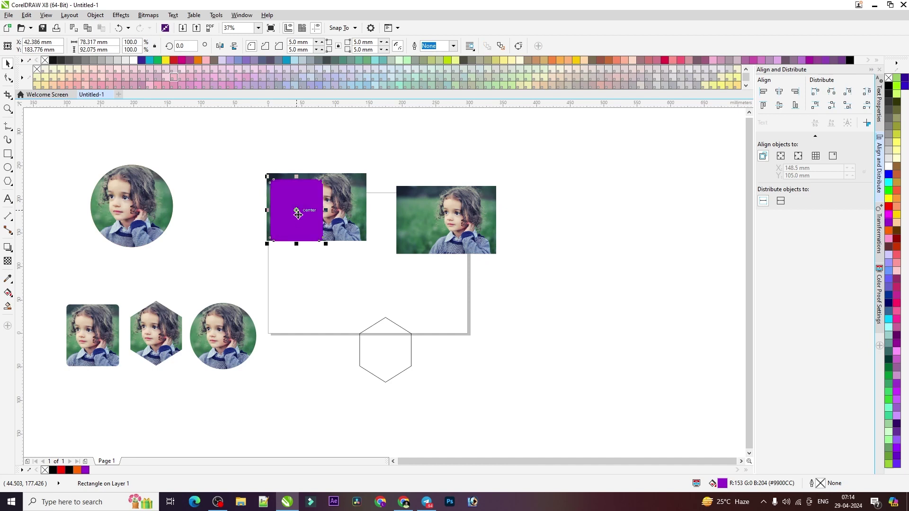
key("shift+Page_Down")
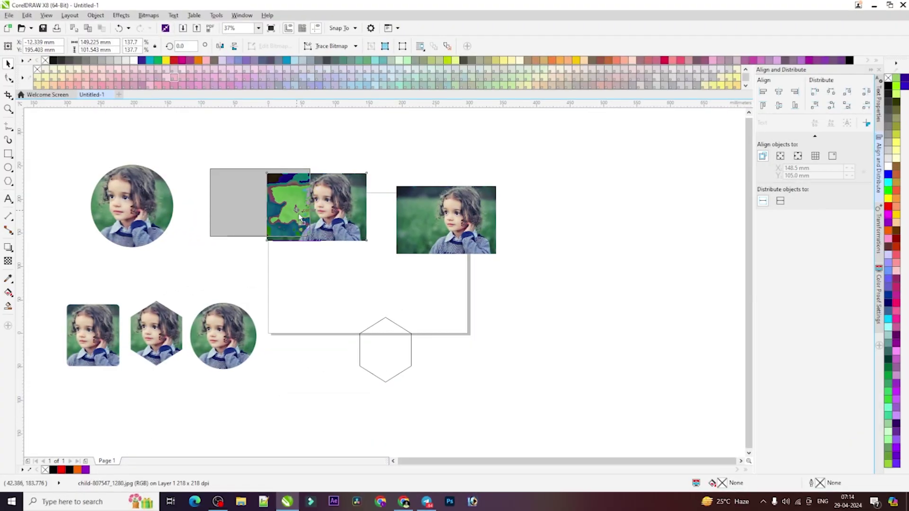
left_click_drag(332, 178, 275, 175)
scroll(274, 176, "up", 2)
PowerClip the photo into the purple rectangle, then reposition and slightly shrink it inside.
right_click(287, 191)
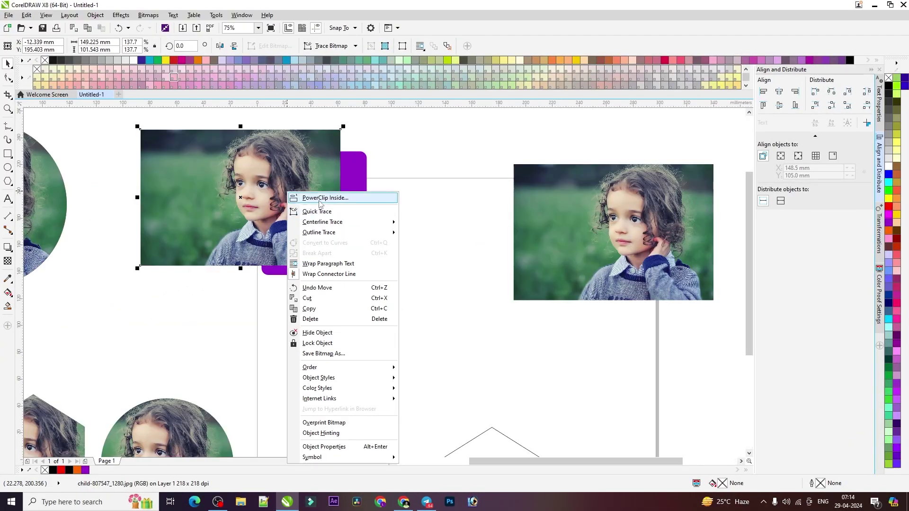
left_click(337, 198)
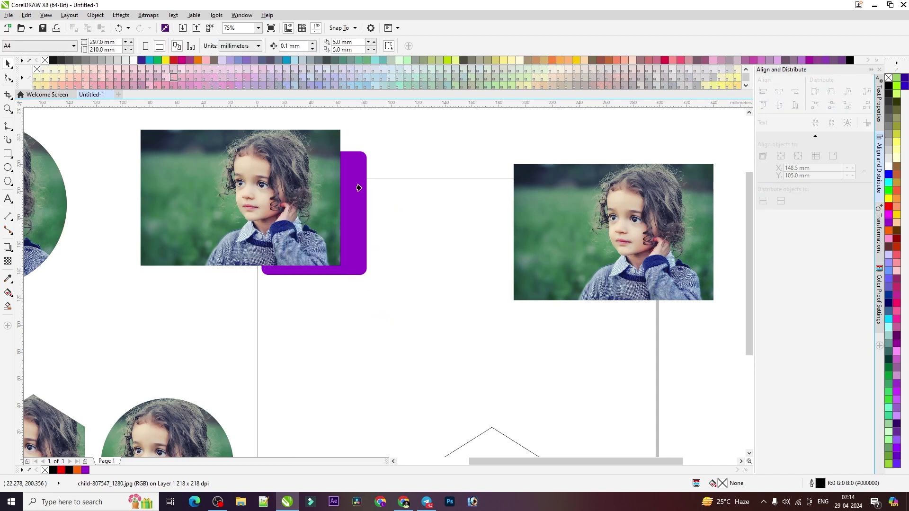
left_click(358, 187)
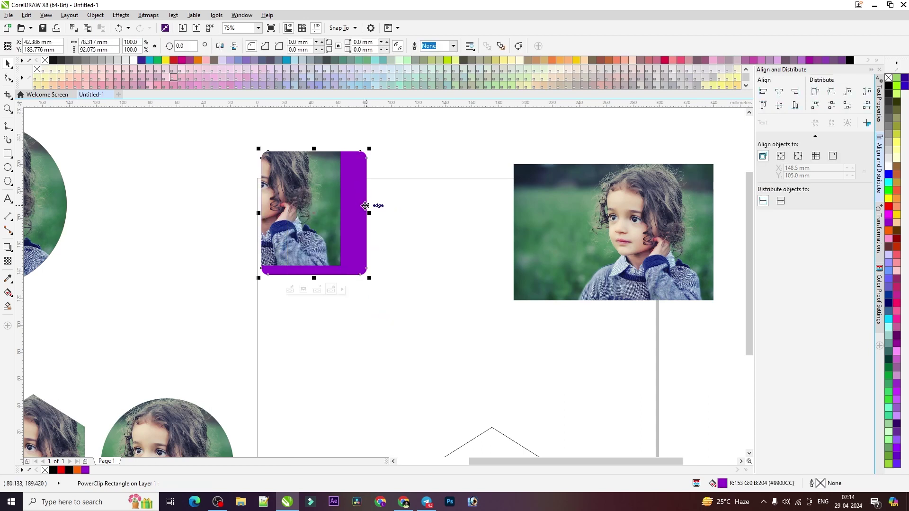
left_click(294, 291)
left_click(295, 258)
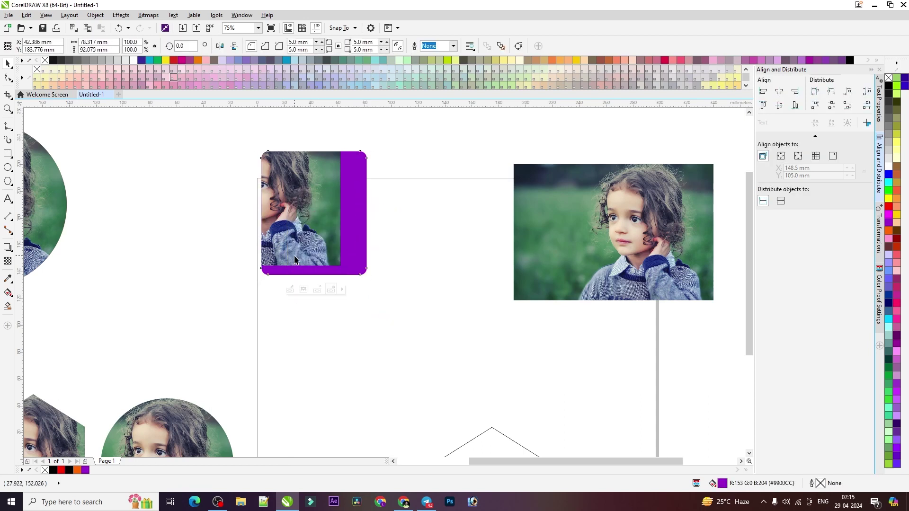
left_click(290, 289)
left_click_drag(278, 226, 328, 240)
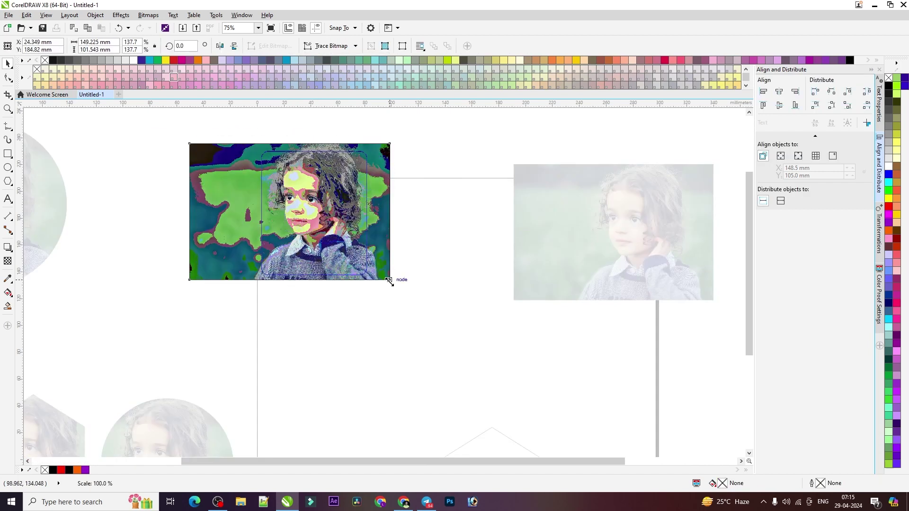
left_click_drag(389, 280, 384, 277)
left_click(314, 290)
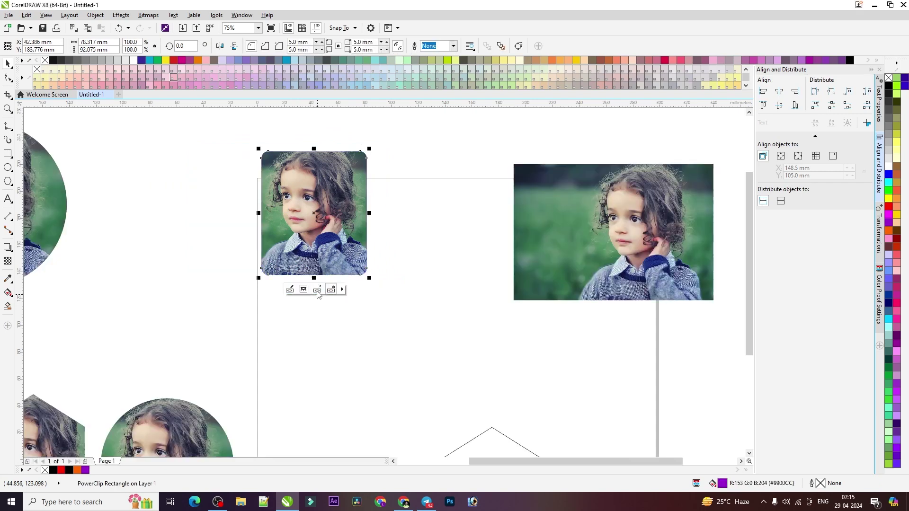
Place the purple-framed photo beside the circle photo and clear the selection.
left_click_drag(179, 194, 179, 194)
scroll(207, 221, "up", 2)
scroll(202, 137, "down", 2)
scroll(201, 166, "down", 2)
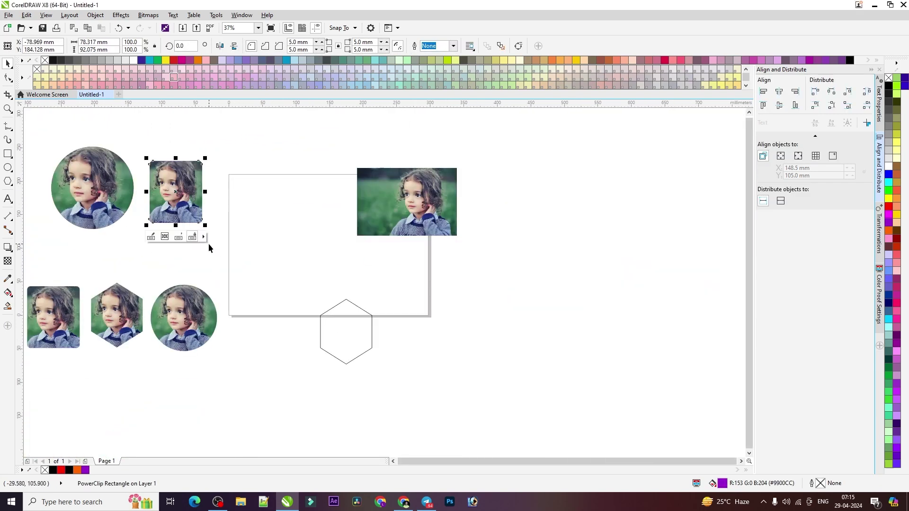
left_click(274, 221)
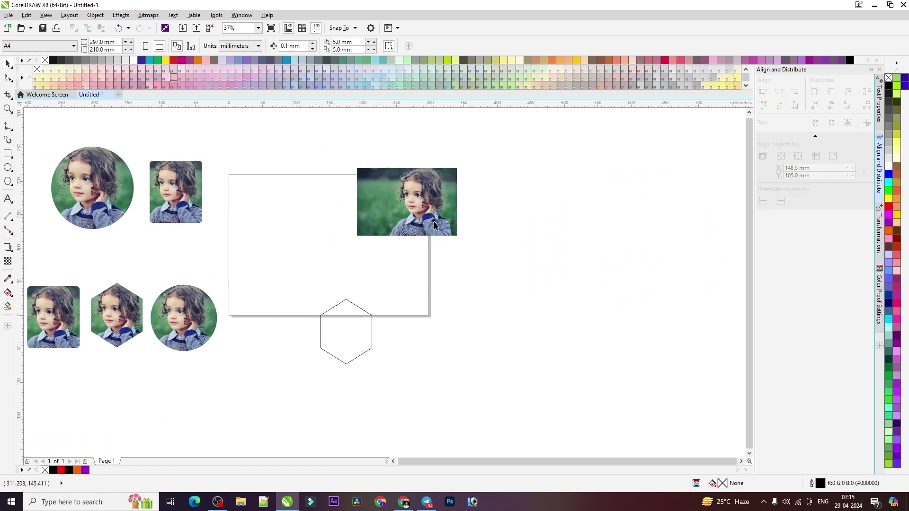
Delete the empty hexagon outline beside the page.
left_click(368, 318)
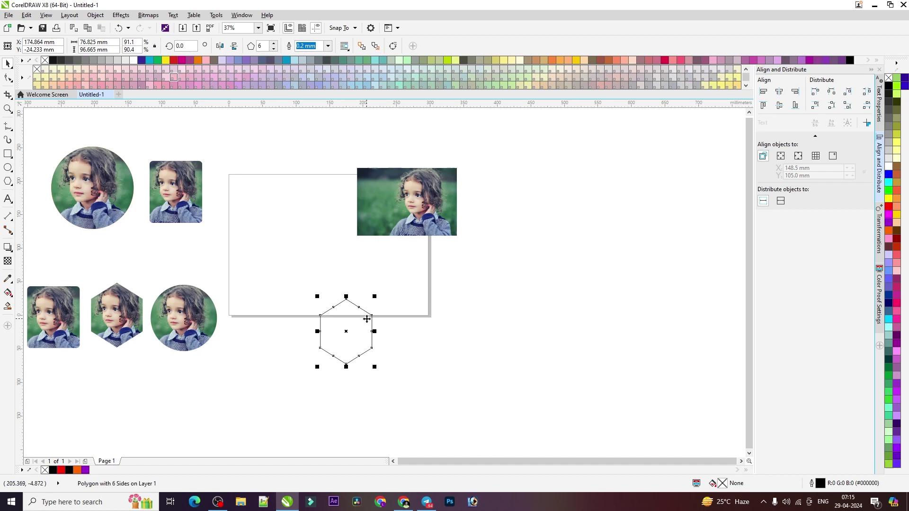
key("Delete")
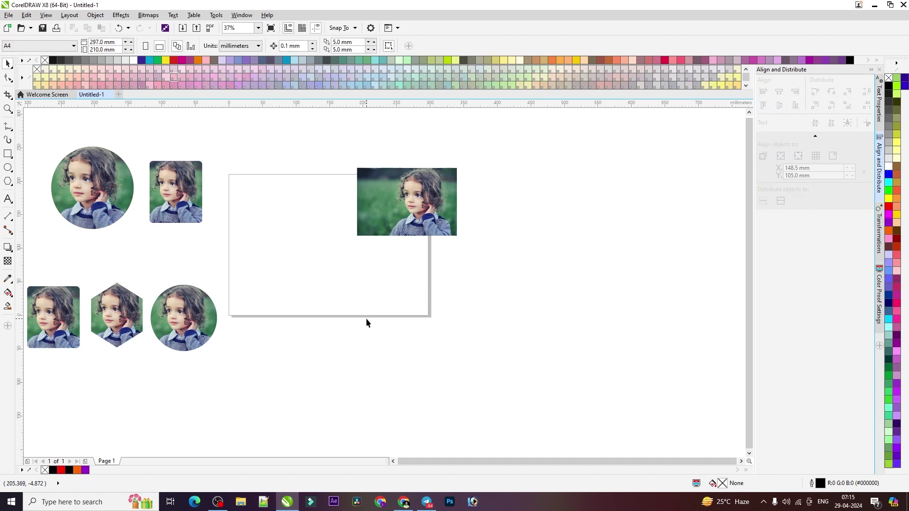
scroll(24, 432, "left", 5)
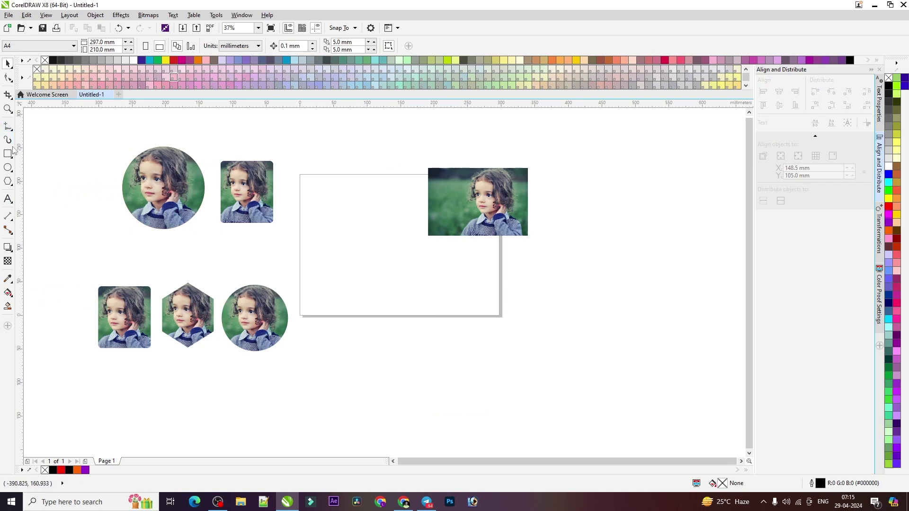
Try cropping the child photo with the Crop tool, leaving a full uncropped copy.
left_click(11, 97)
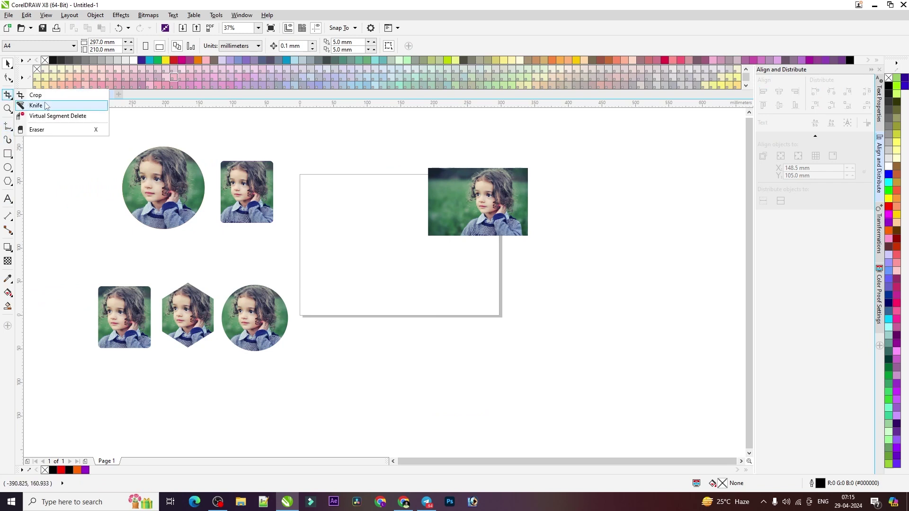
left_click(35, 96)
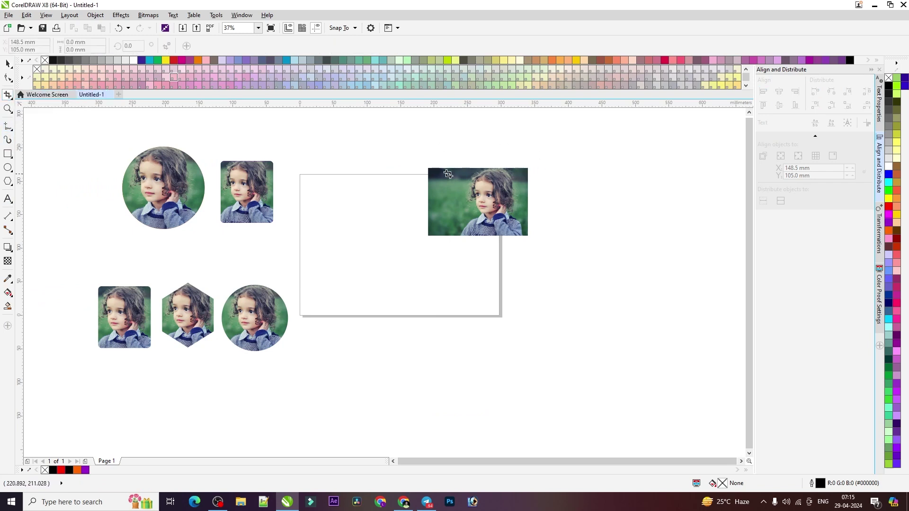
left_click_drag(459, 171, 512, 230)
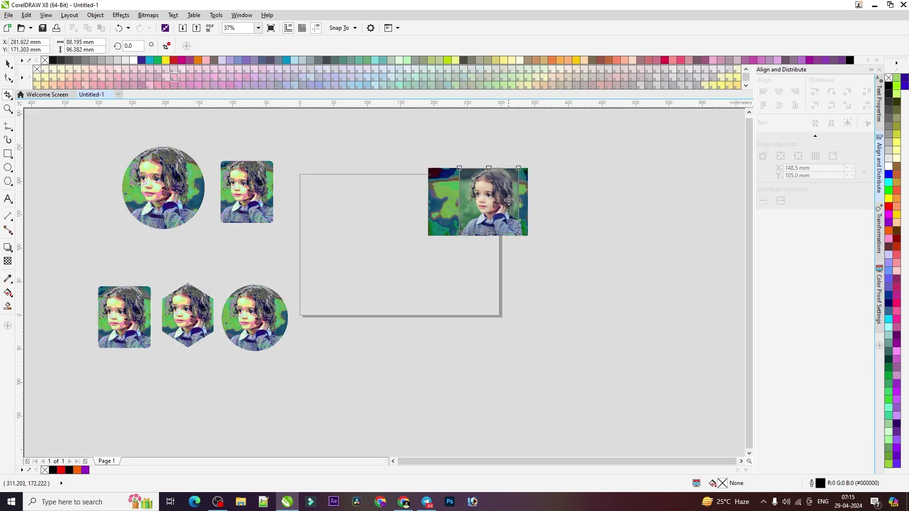
scroll(504, 193, "up", 2)
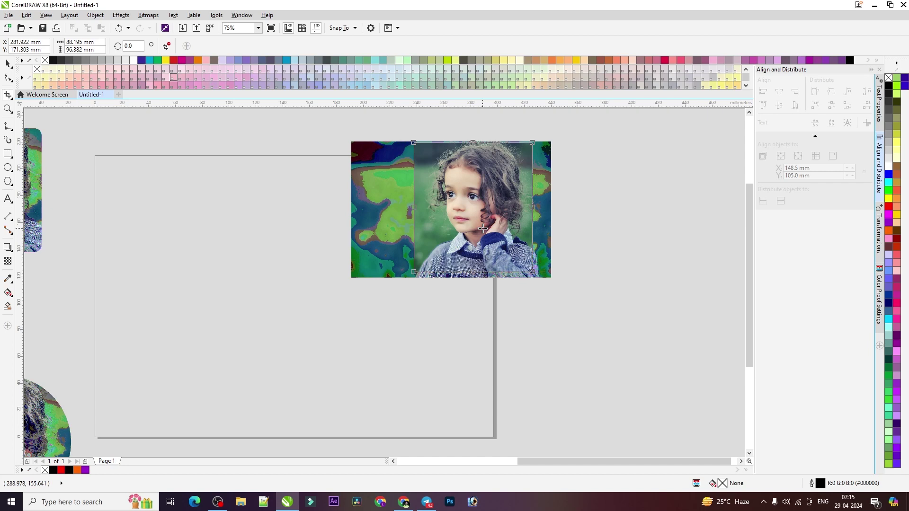
double_click(483, 229)
scroll(482, 228, "down", 4)
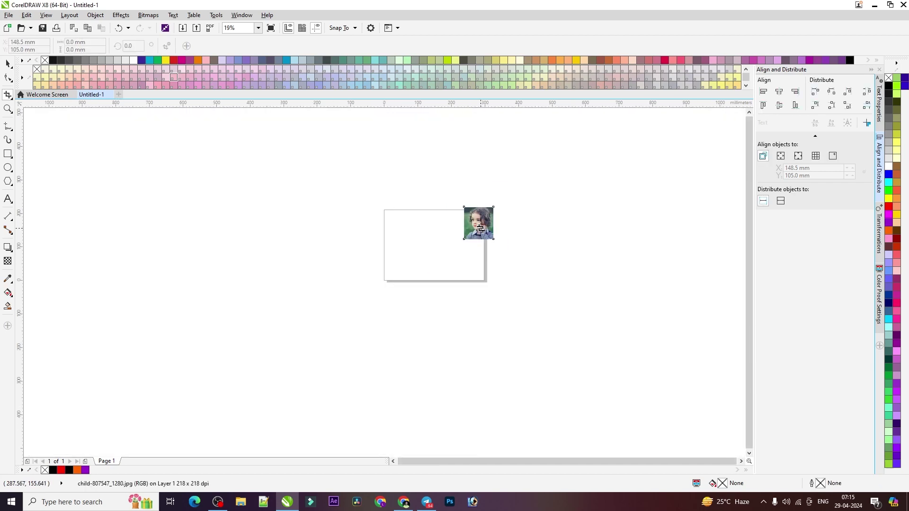
scroll(476, 228, "up", 2)
scroll(207, 203, "down", 6)
scroll(185, 203, "up", 2)
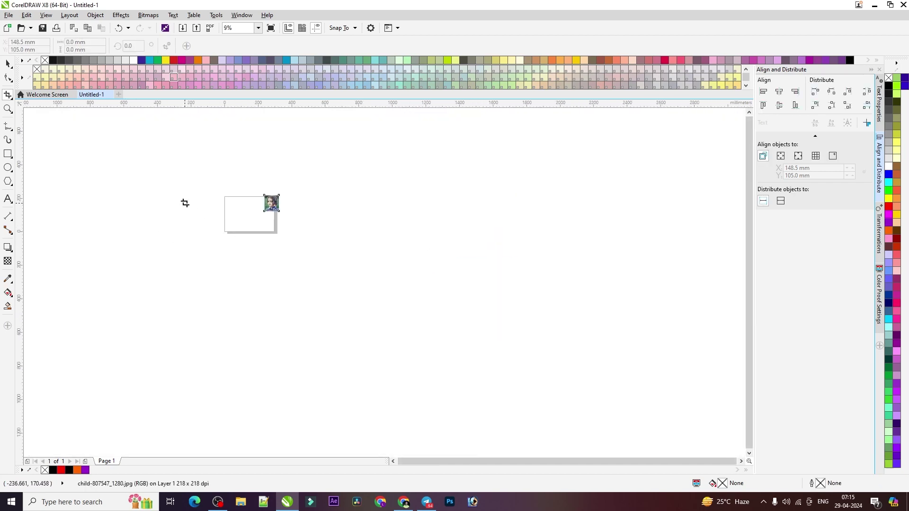
scroll(263, 241, "up", 2)
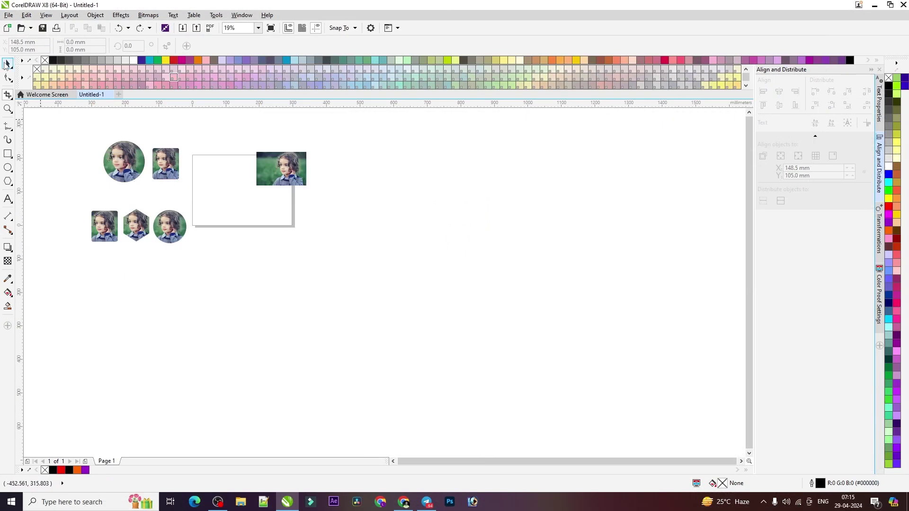
Drag the rectangular child photo onto the page's upper-left area beside the shaped versions.
left_click(272, 163)
scroll(272, 160, "up", 4)
scroll(271, 160, "down", 4)
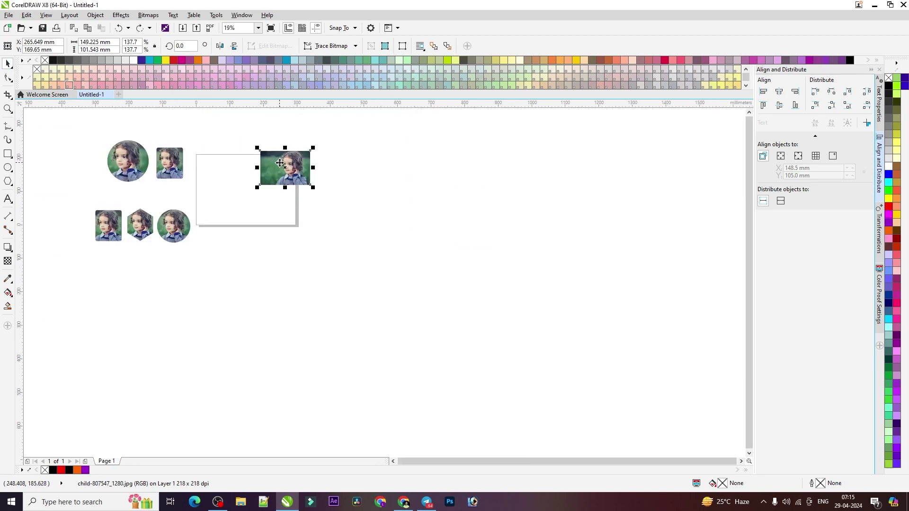
scroll(271, 163, "up", 2)
left_click_drag(280, 162, 272, 178)
scroll(268, 185, "up", 2)
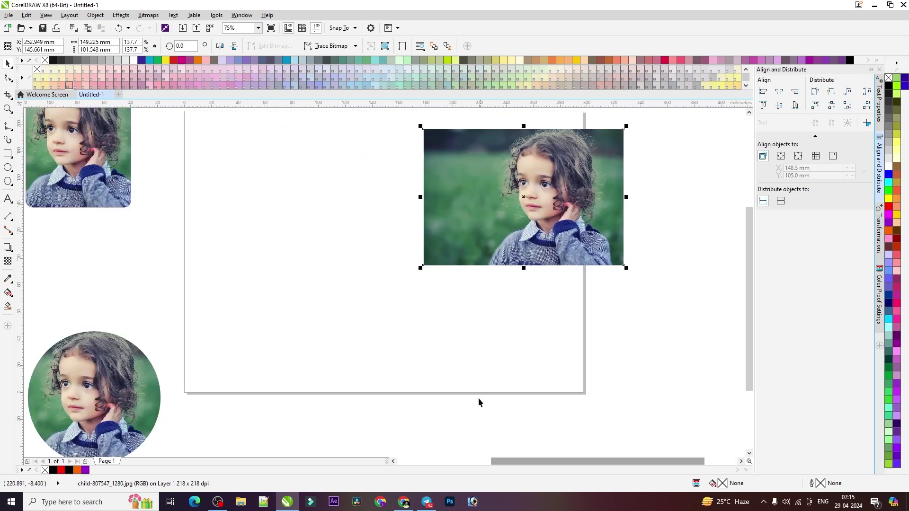
scroll(478, 399, "down", 2)
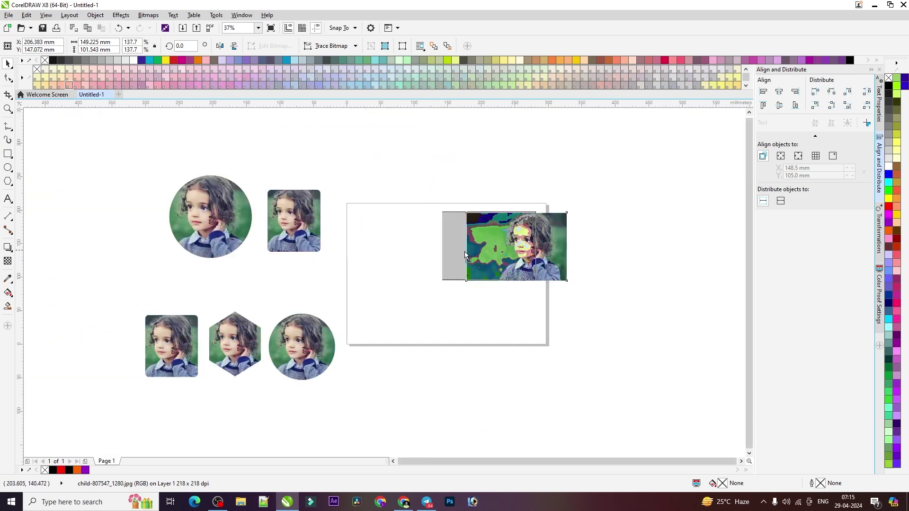
left_click_drag(474, 251, 344, 263)
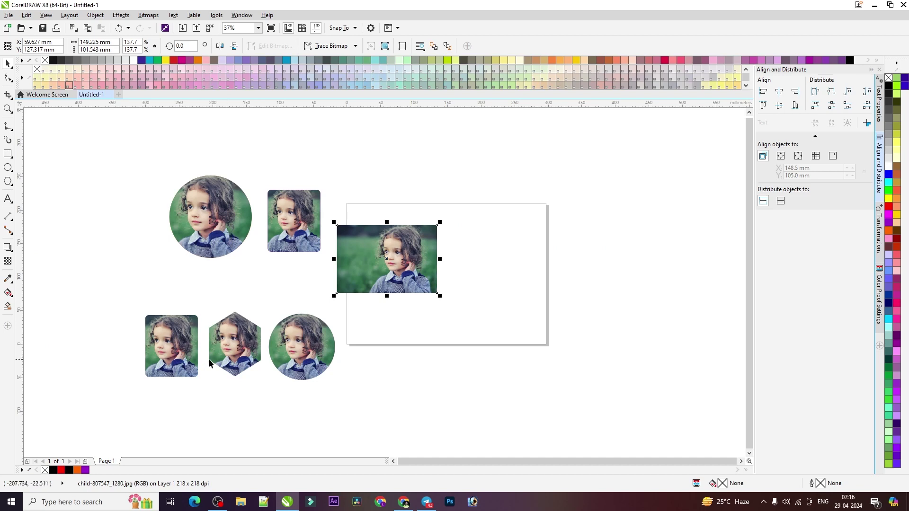
left_click(245, 352)
left_click_drag(381, 261, 421, 246)
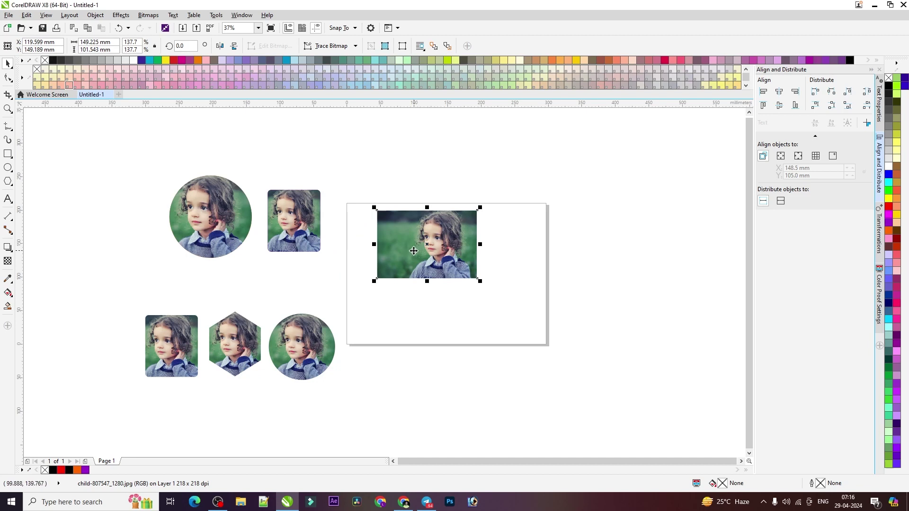